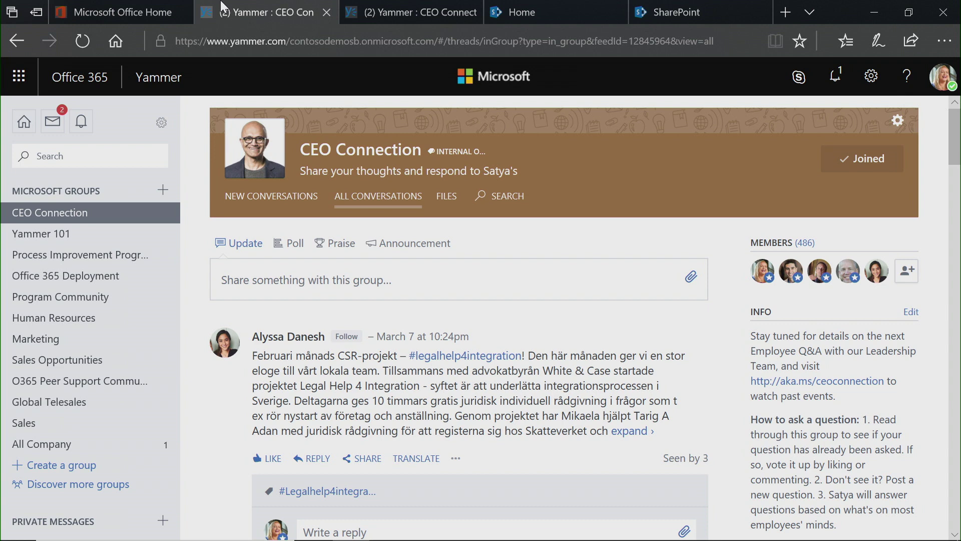
- Review the posts, pictures and replies in the CEO Connection Yammer group's All Conversations feed
{"action": "scroll", "coordinate": [480, 320], "scroll_direction": "down", "scroll_amount": 6}
{"action": "scroll", "coordinate": [480, 320], "scroll_direction": "down", "scroll_amount": 10}
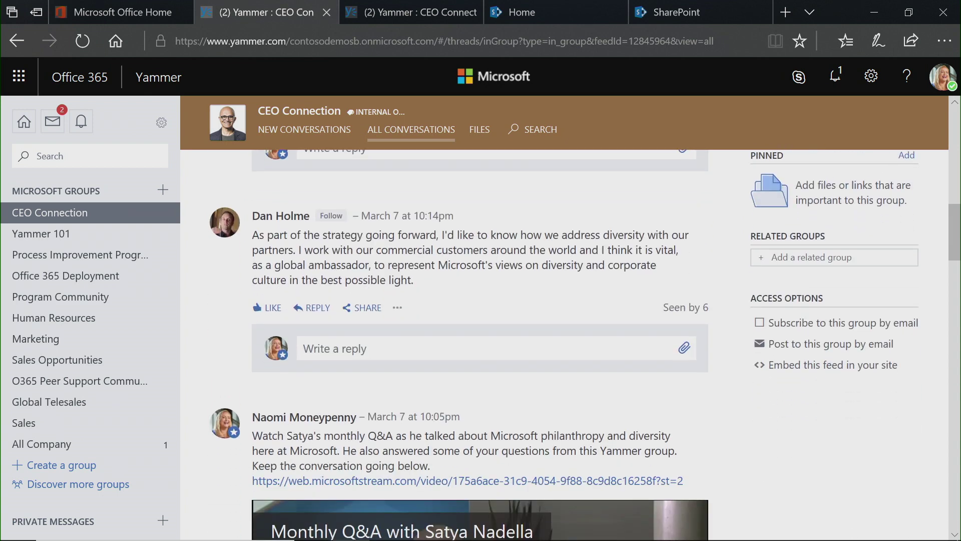
{"action": "scroll", "coordinate": [481, 321], "scroll_direction": "down", "scroll_amount": 11}
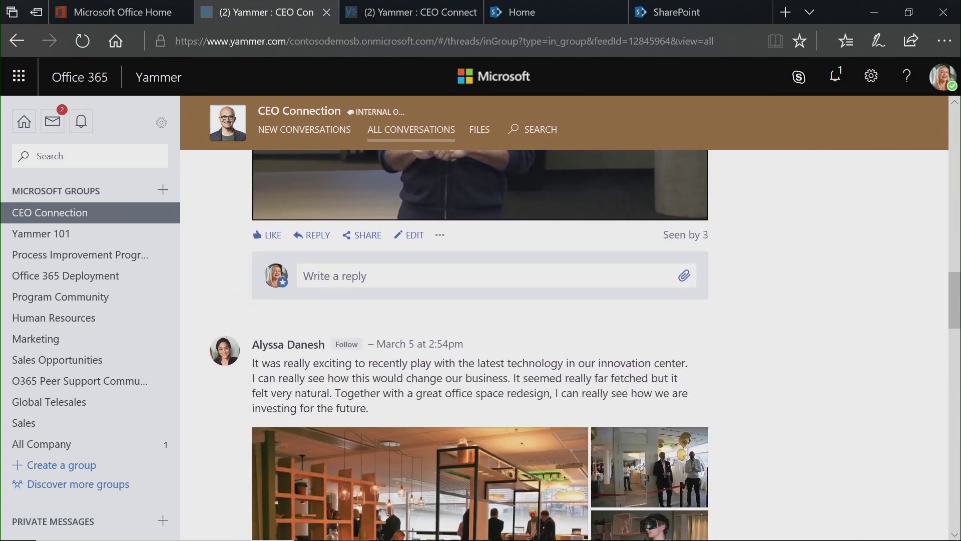
{"action": "scroll", "coordinate": [480, 321], "scroll_direction": "down", "scroll_amount": 5}
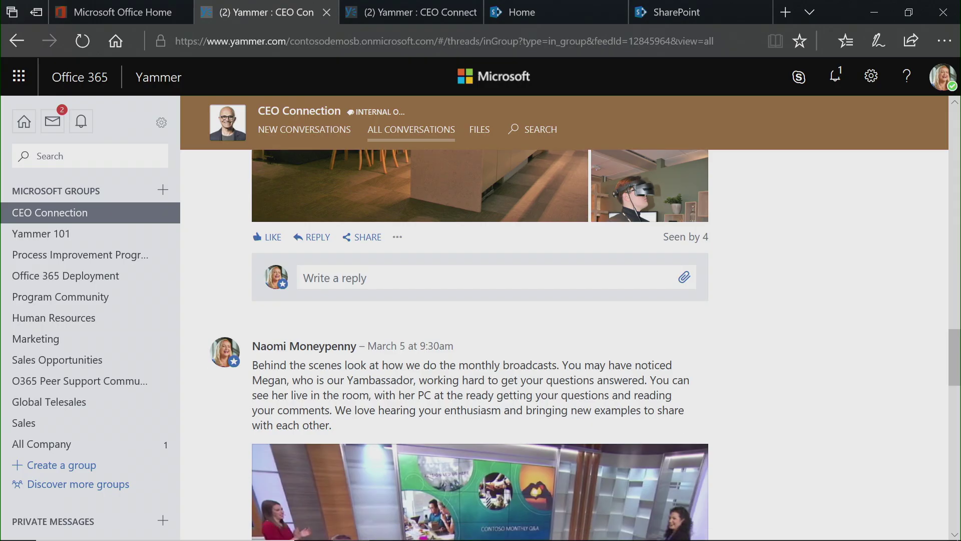
{"action": "scroll", "coordinate": [480, 345], "scroll_direction": "down", "scroll_amount": 4}
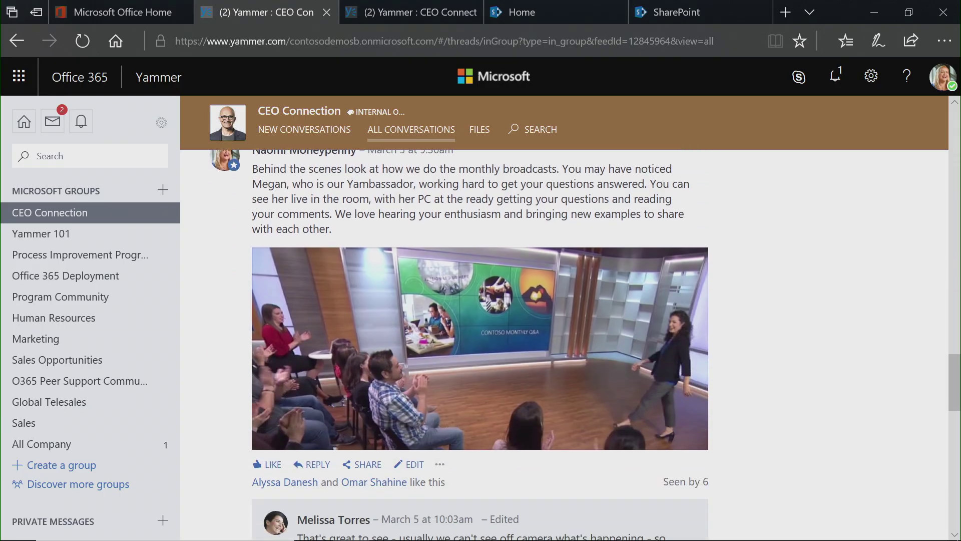
{"action": "scroll", "coordinate": [480, 345], "scroll_direction": "down", "scroll_amount": 3}
{"action": "scroll", "coordinate": [480, 346], "scroll_direction": "up", "scroll_amount": 2}
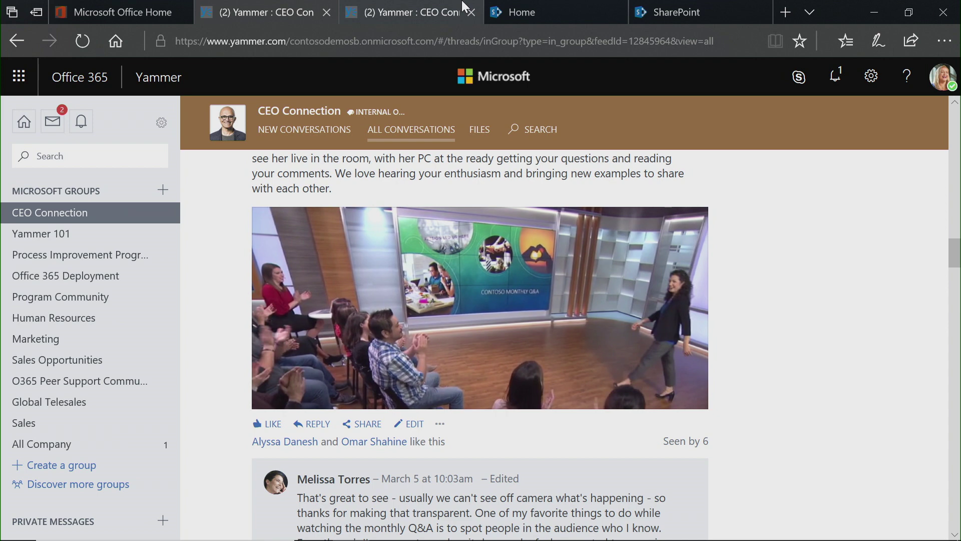
- Switch to the CEO Connection SharePoint site and review its home page's hero tiles, conversations, news, embedded form and documents
{"action": "left_click", "coordinate": [555, 7]}
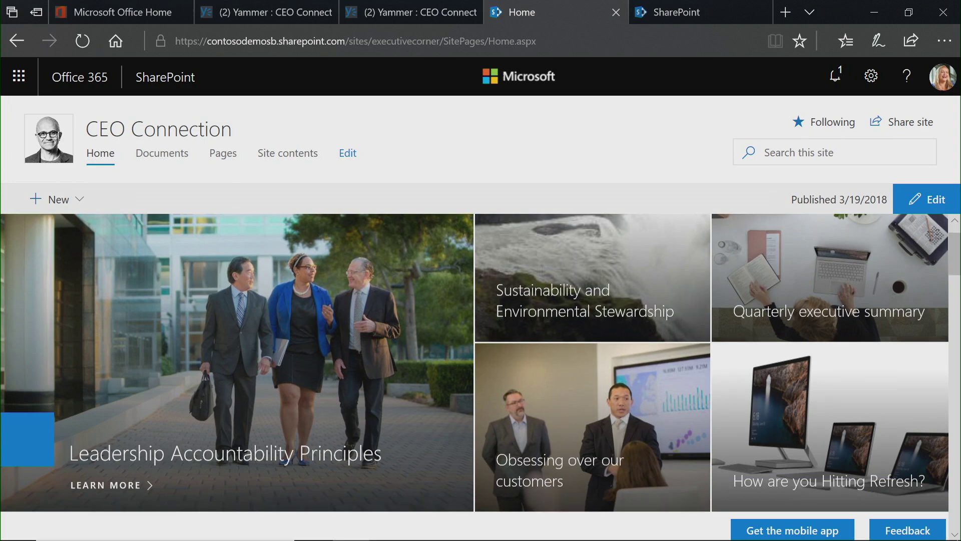
{"action": "scroll", "coordinate": [480, 375], "scroll_direction": "down", "scroll_amount": 3}
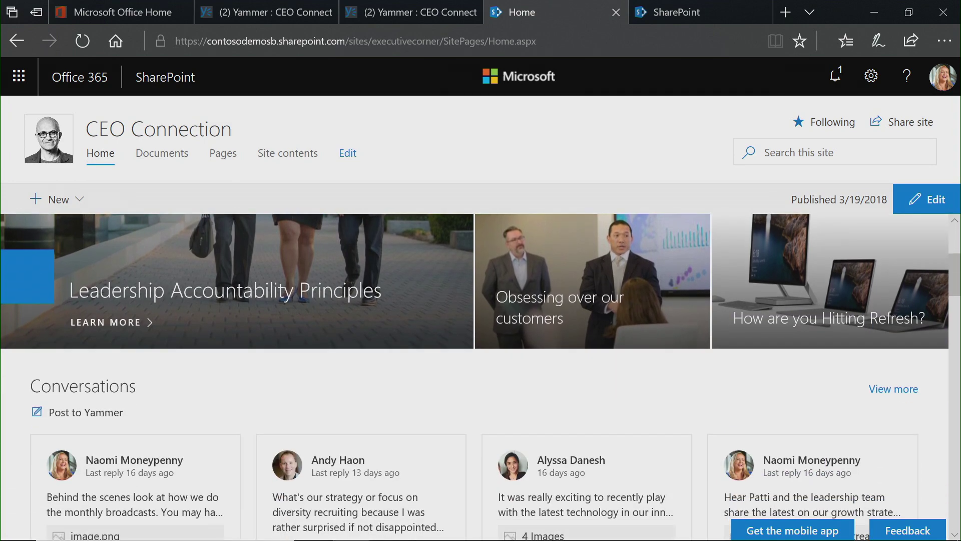
{"action": "scroll", "coordinate": [481, 375], "scroll_direction": "down", "scroll_amount": 5}
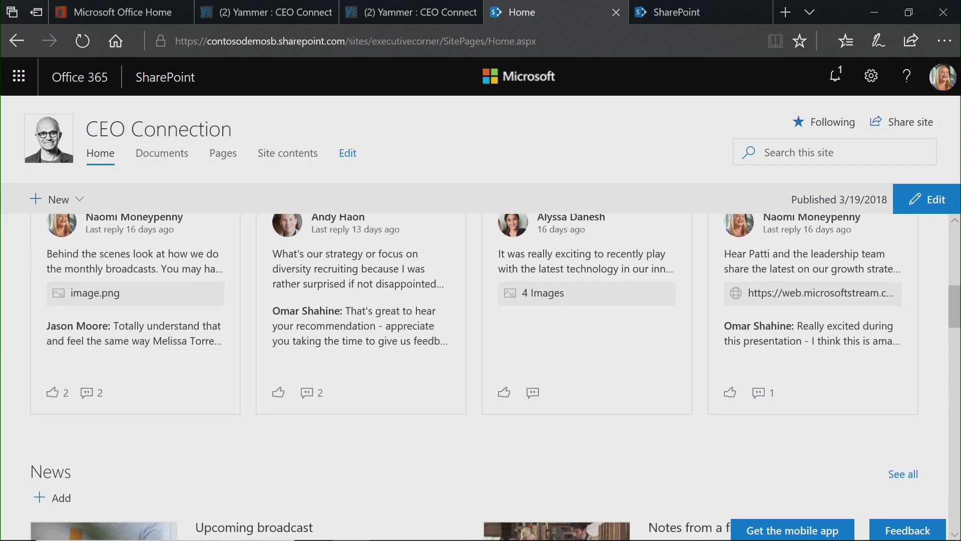
{"action": "scroll", "coordinate": [480, 376], "scroll_direction": "down", "scroll_amount": 5}
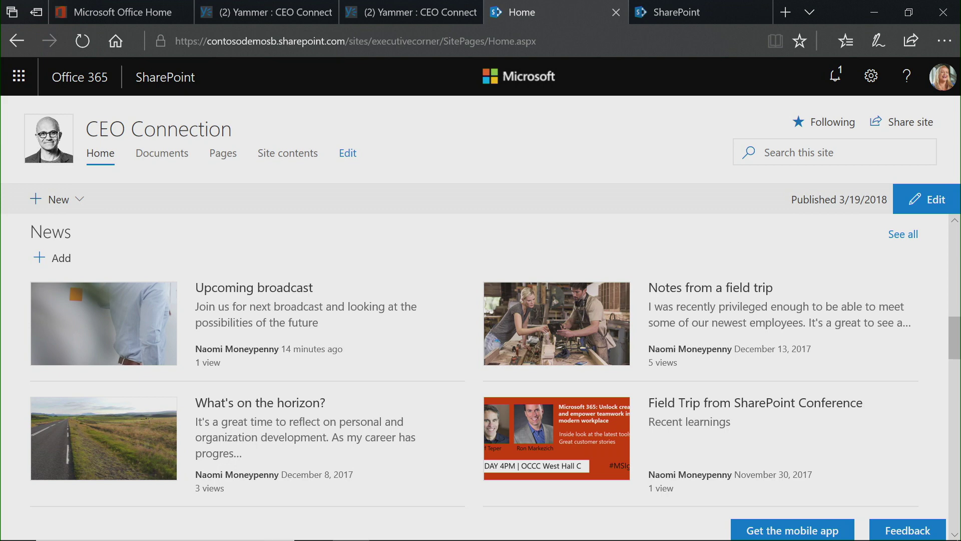
{"action": "scroll", "coordinate": [481, 375], "scroll_direction": "down", "scroll_amount": 5}
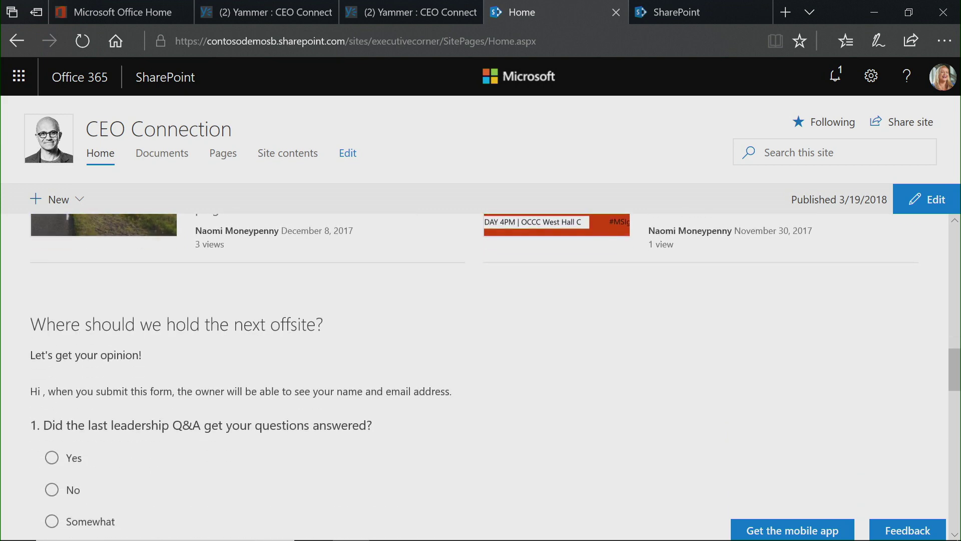
{"action": "scroll", "coordinate": [480, 375], "scroll_direction": "down", "scroll_amount": 7}
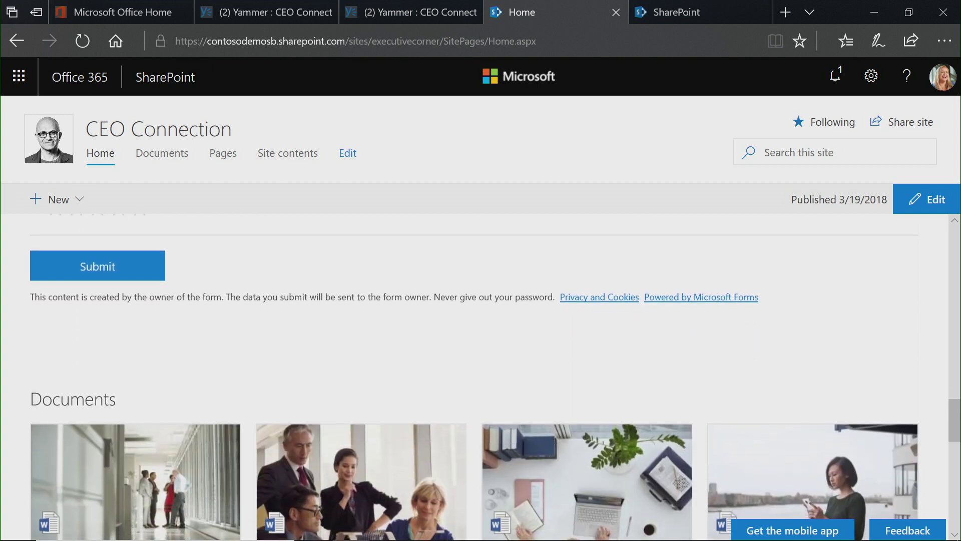
{"action": "scroll", "coordinate": [481, 375], "scroll_direction": "down", "scroll_amount": 3}
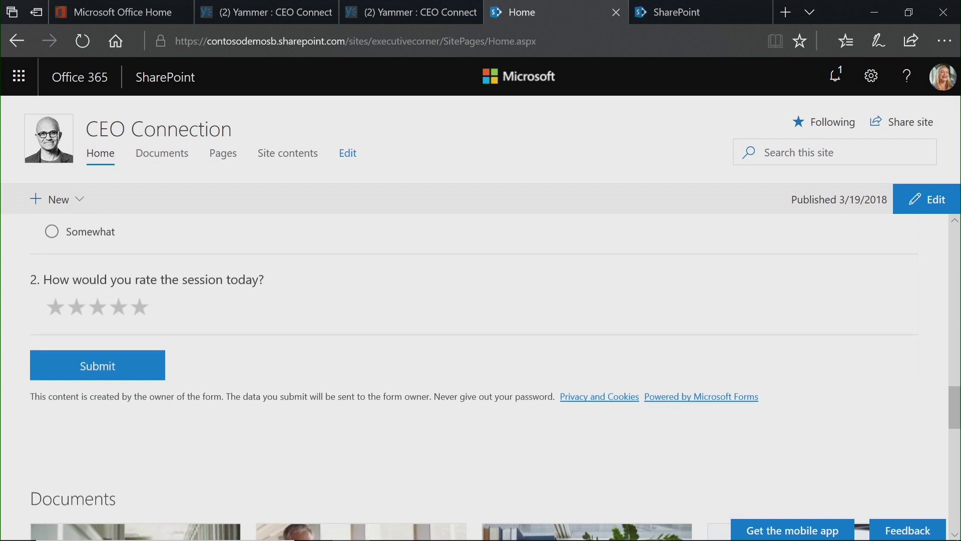
{"action": "scroll", "coordinate": [481, 375], "scroll_direction": "up", "scroll_amount": 10}
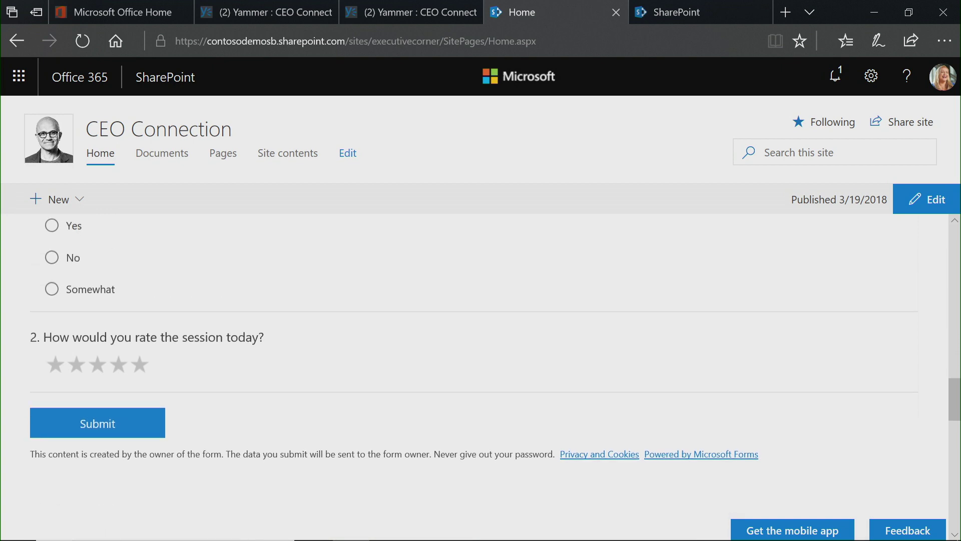
{"action": "scroll", "coordinate": [481, 375], "scroll_direction": "up", "scroll_amount": 10}
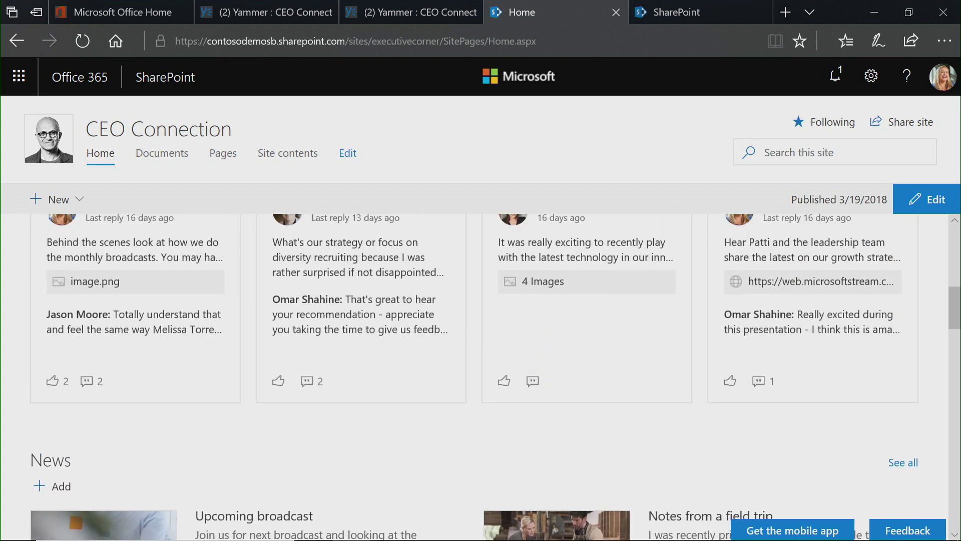
{"action": "scroll", "coordinate": [481, 375], "scroll_direction": "up", "scroll_amount": 2}
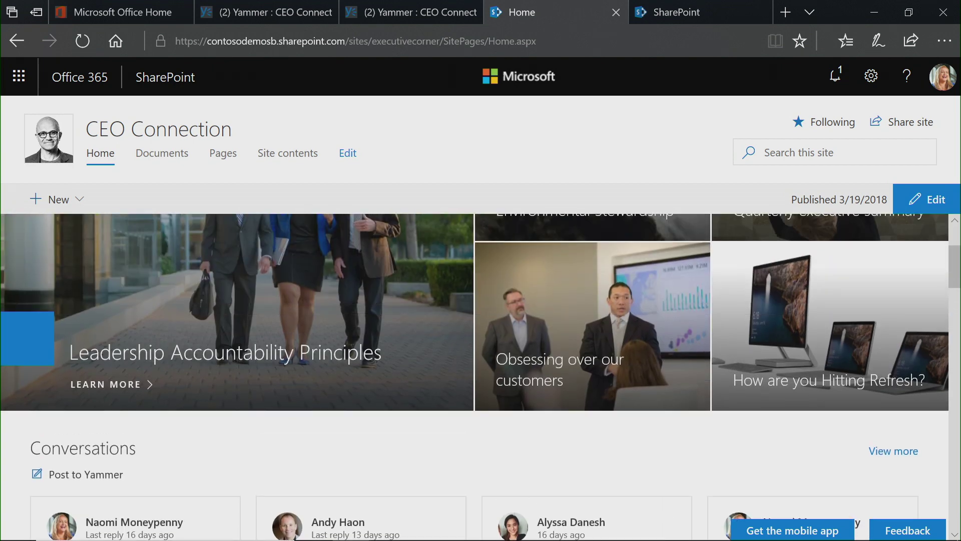
{"action": "scroll", "coordinate": [474, 374], "scroll_direction": "up", "scroll_amount": 3}
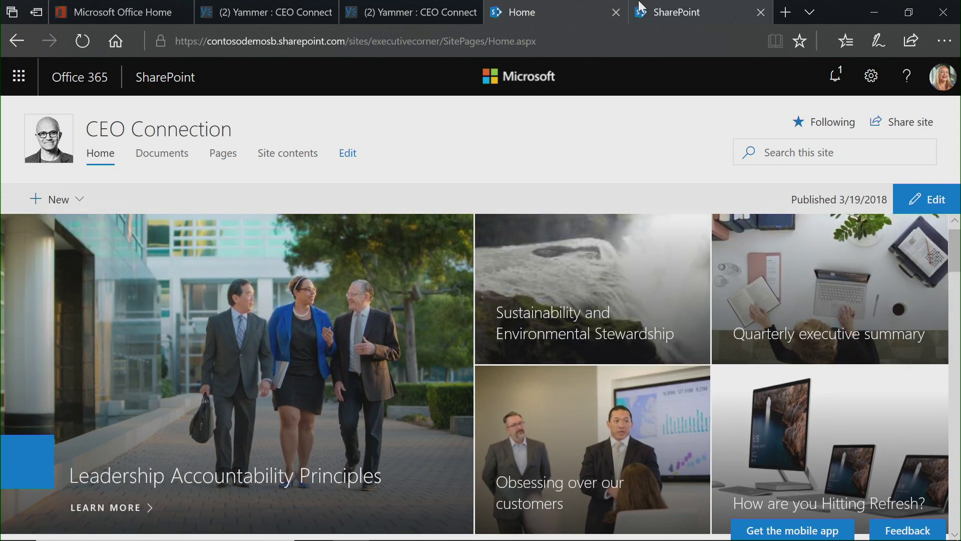
- Start a new communication site from the SharePoint start page
{"action": "left_click", "coordinate": [674, 7]}
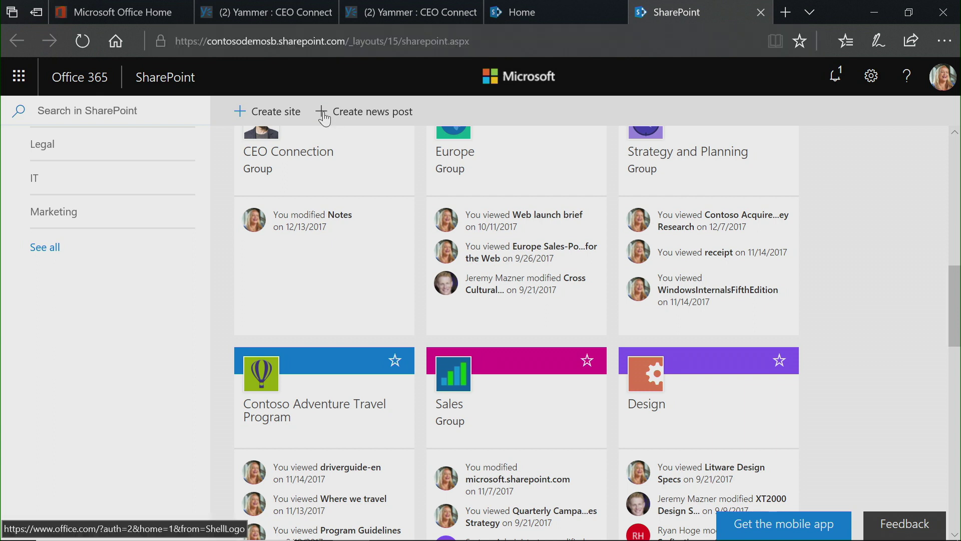
{"action": "left_click", "coordinate": [280, 112]}
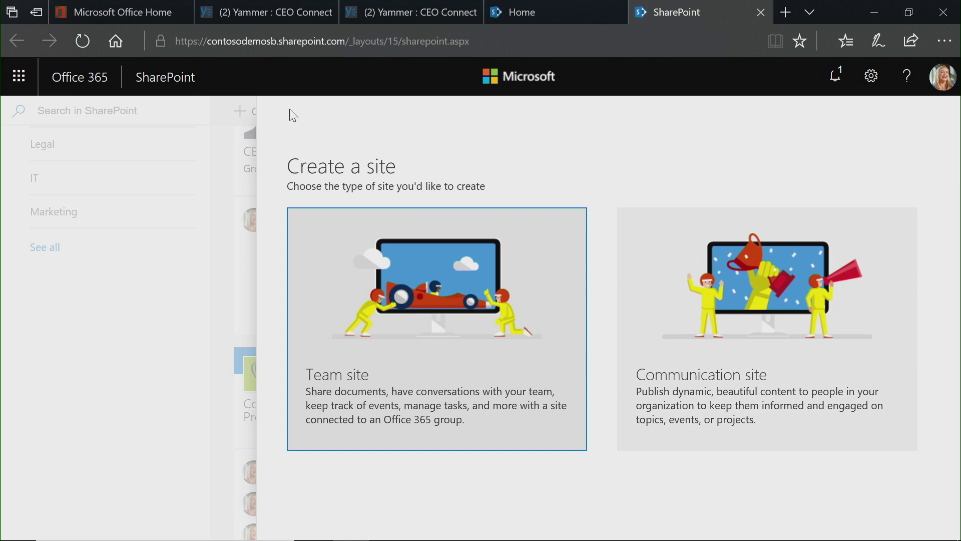
{"action": "left_click", "coordinate": [780, 265]}
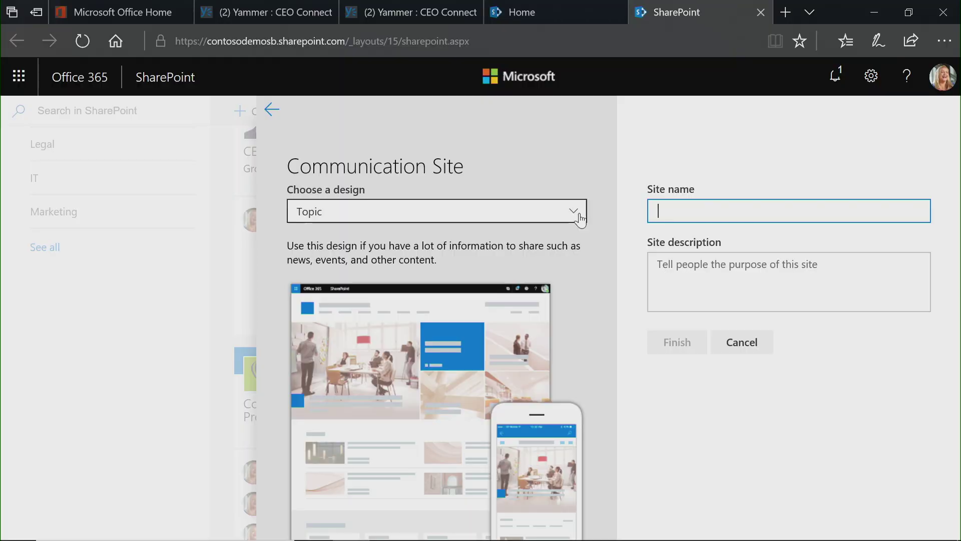
- Preview the Showcase design for the communication site and return to the Topic design
{"action": "left_click", "coordinate": [578, 216]}
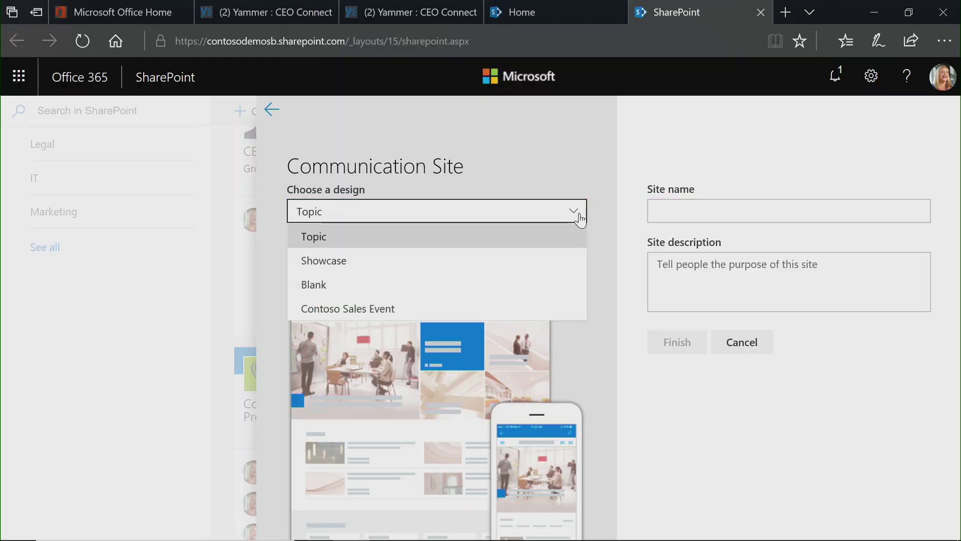
{"action": "left_click", "coordinate": [536, 265]}
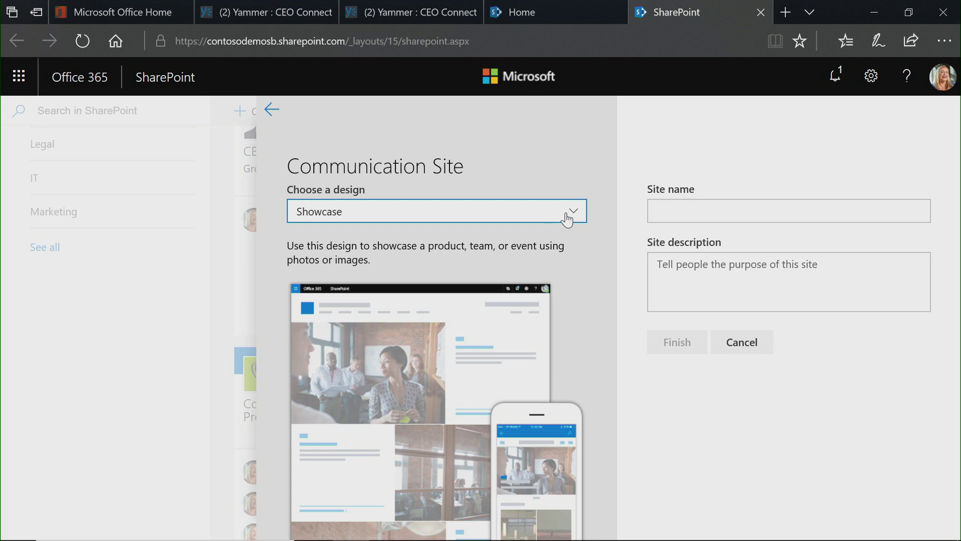
{"action": "left_click", "coordinate": [567, 219]}
{"action": "left_click", "coordinate": [527, 238]}
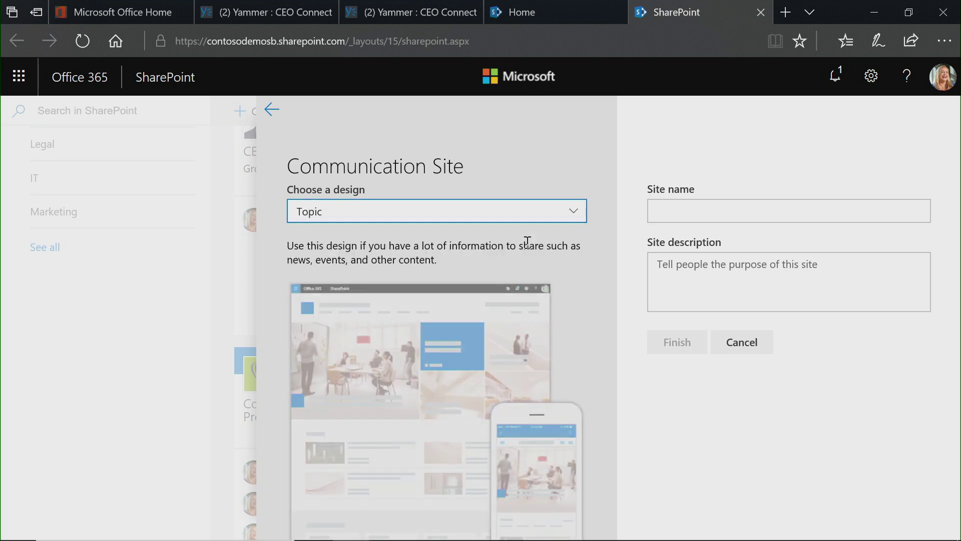
- Create the communication site with the name Leadership Connection and the General Purpose classification
{"action": "left_click", "coordinate": [775, 206]}
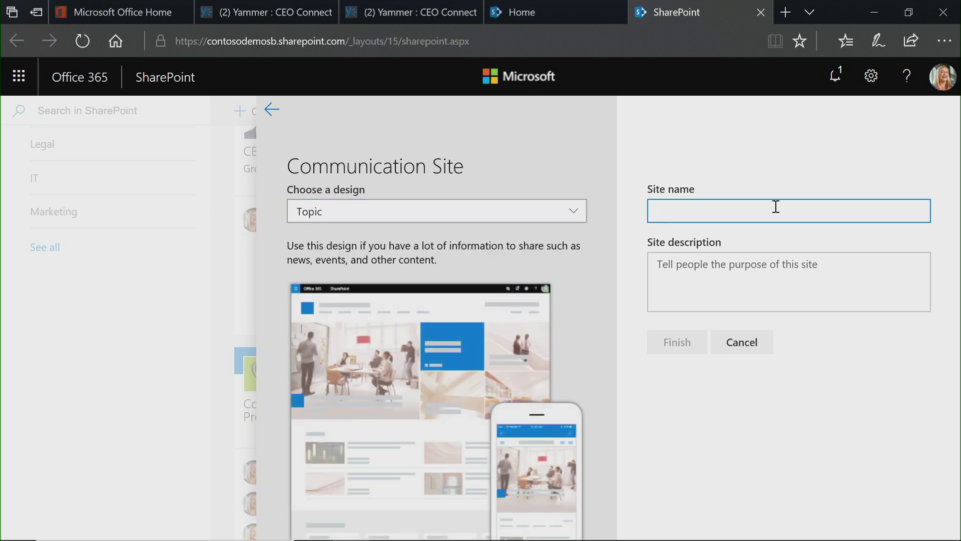
{"action": "type", "text": "Leadership Connection"}
{"action": "left_click", "coordinate": [845, 374]}
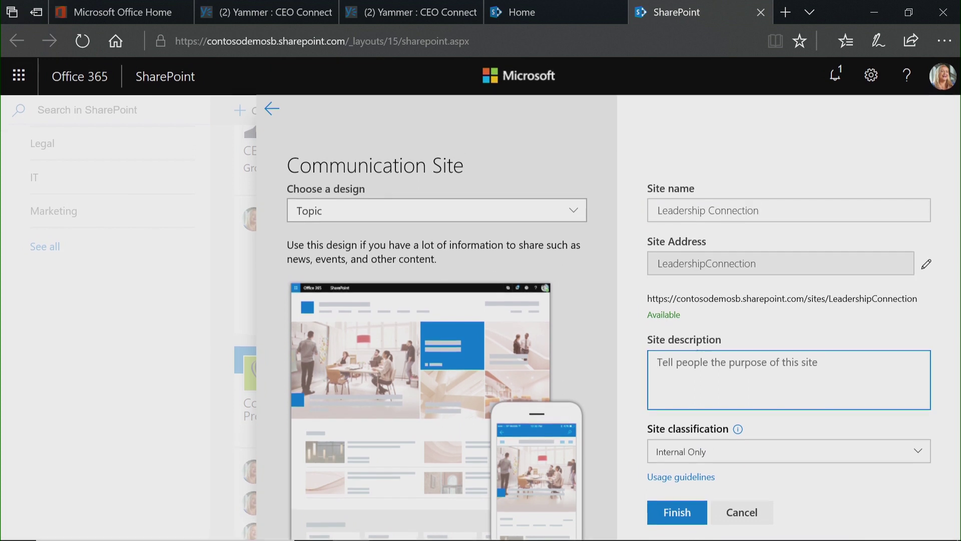
{"action": "left_click", "coordinate": [819, 450]}
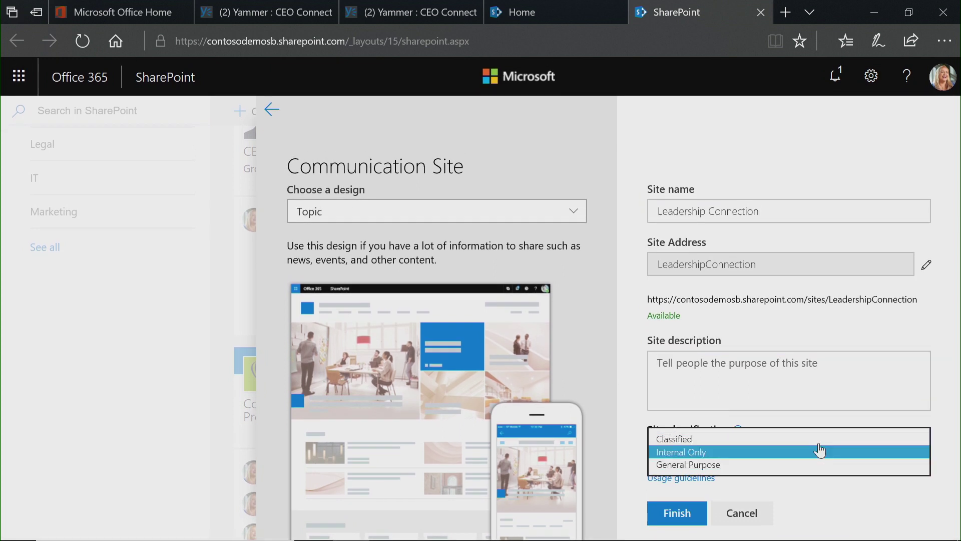
{"action": "left_click", "coordinate": [797, 470]}
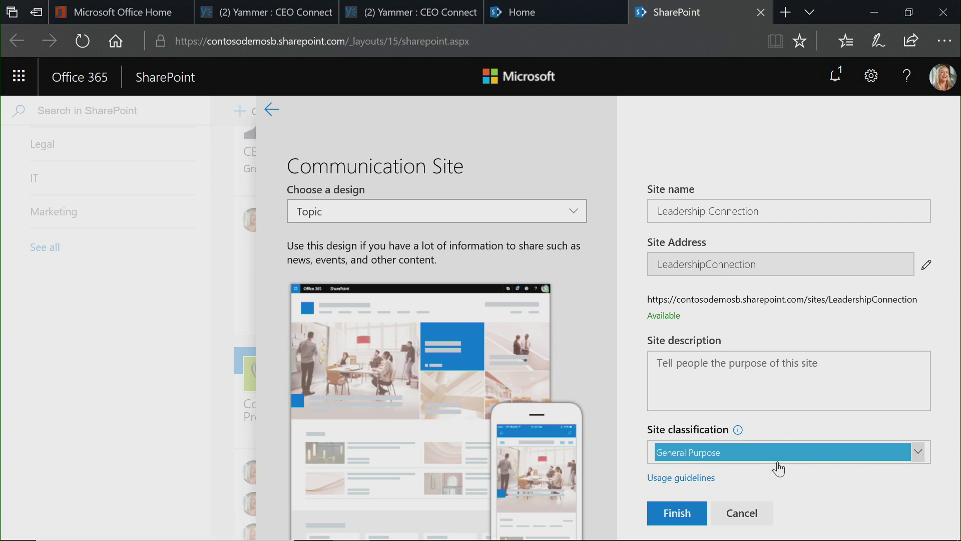
{"action": "left_click", "coordinate": [695, 515]}
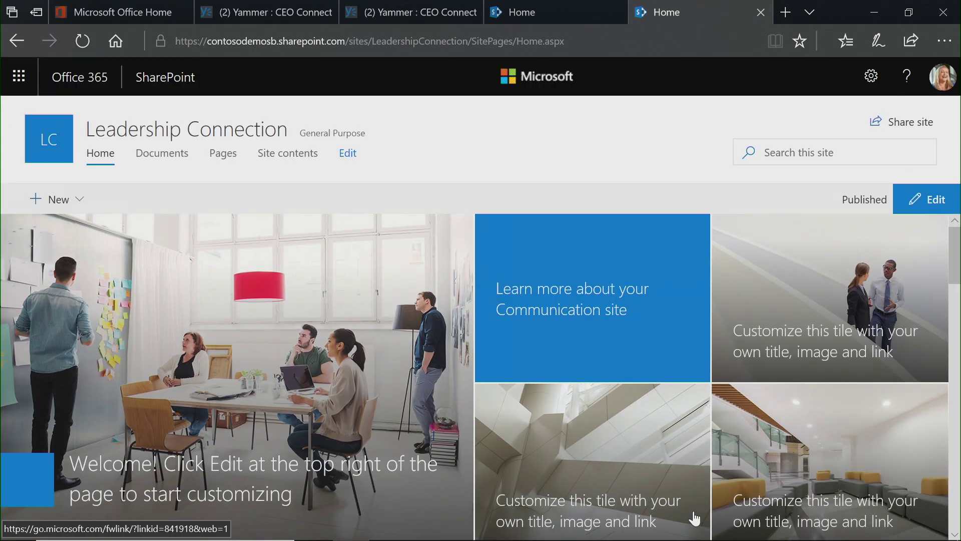
- Examine the new Leadership Connection home page's default hero, news, events and documents sections
{"action": "scroll", "coordinate": [695, 518], "scroll_direction": "down", "scroll_amount": 5}
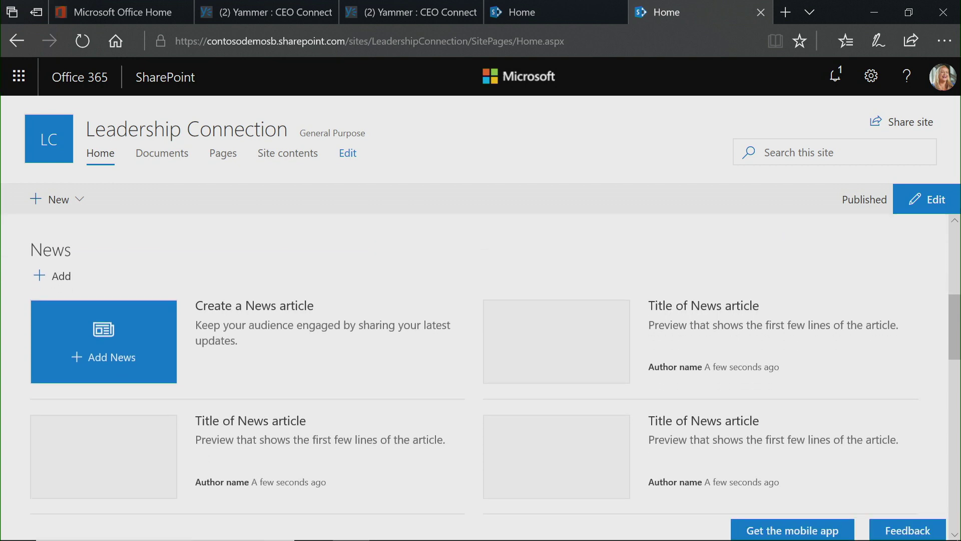
{"action": "scroll", "coordinate": [481, 376], "scroll_direction": "up", "scroll_amount": 3}
{"action": "scroll", "coordinate": [481, 376], "scroll_direction": "down", "scroll_amount": 3}
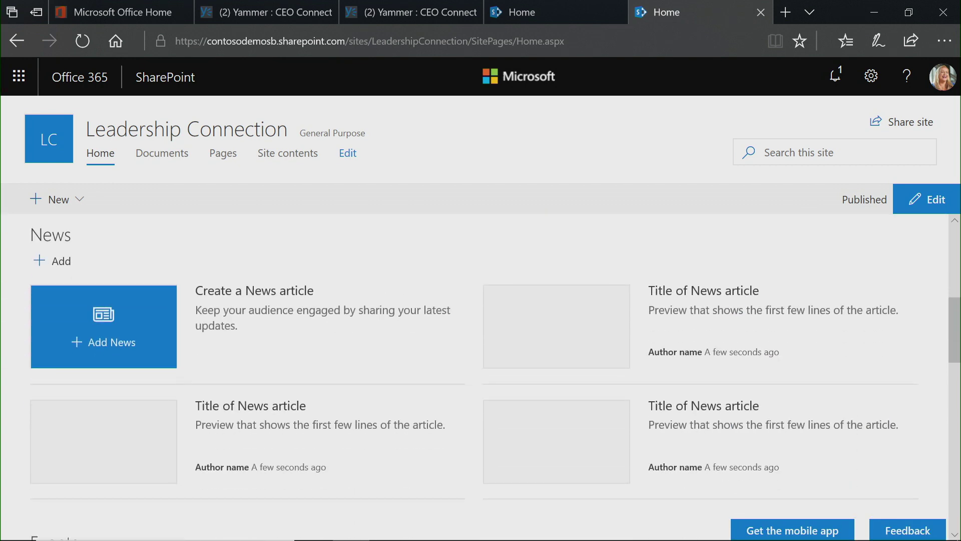
{"action": "scroll", "coordinate": [480, 376], "scroll_direction": "down", "scroll_amount": 2}
{"action": "scroll", "coordinate": [495, 379], "scroll_direction": "down", "scroll_amount": 7}
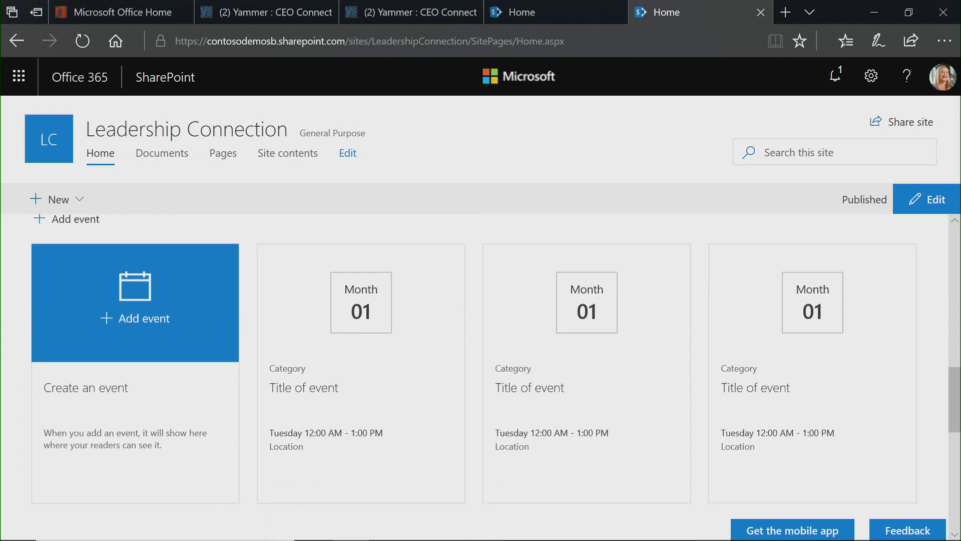
{"action": "scroll", "coordinate": [496, 379], "scroll_direction": "down", "scroll_amount": 5}
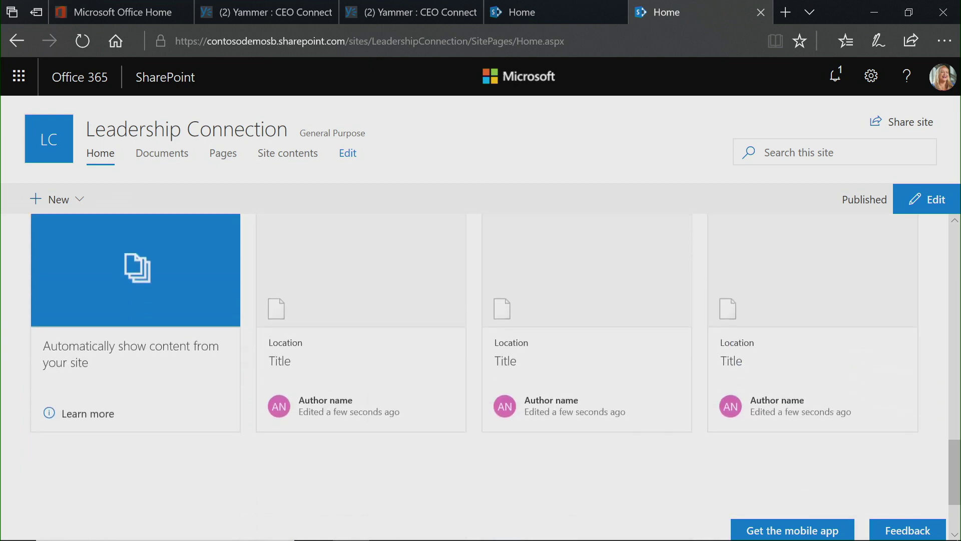
{"action": "scroll", "coordinate": [496, 379], "scroll_direction": "up", "scroll_amount": 2}
{"action": "scroll", "coordinate": [496, 379], "scroll_direction": "up", "scroll_amount": 12}
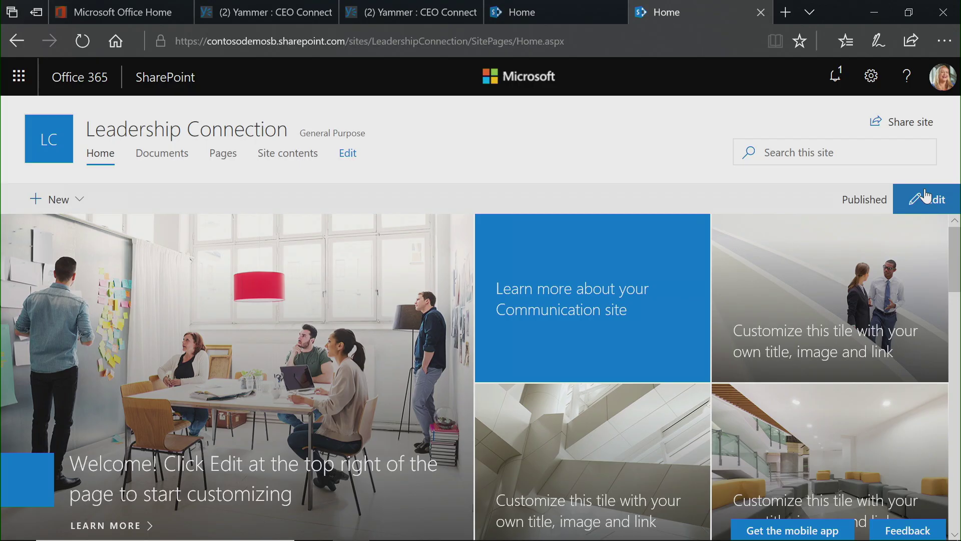
- Put the Leadership Connection home page in edit mode and add a Yammer web part above the News section
{"action": "left_click", "coordinate": [926, 196]}
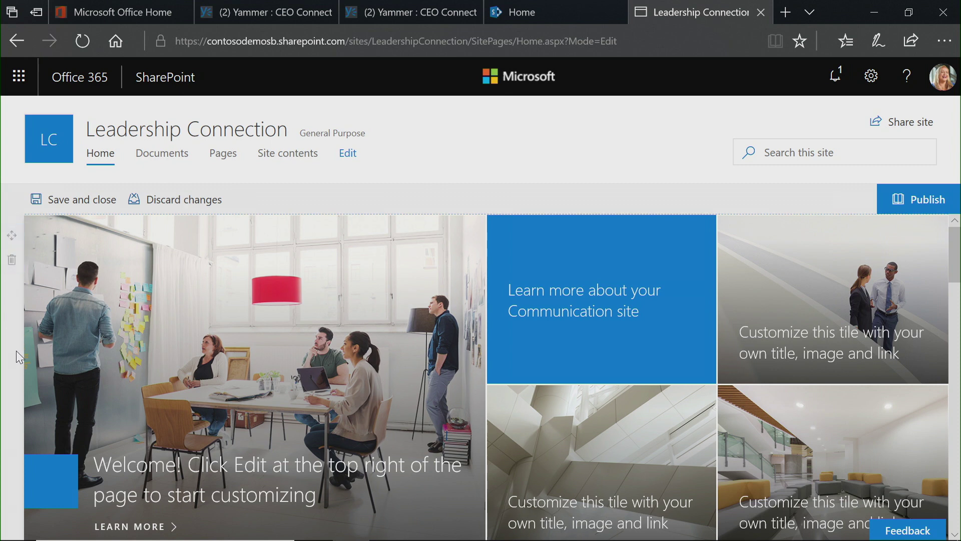
{"action": "scroll", "coordinate": [16, 358], "scroll_direction": "down", "scroll_amount": 6}
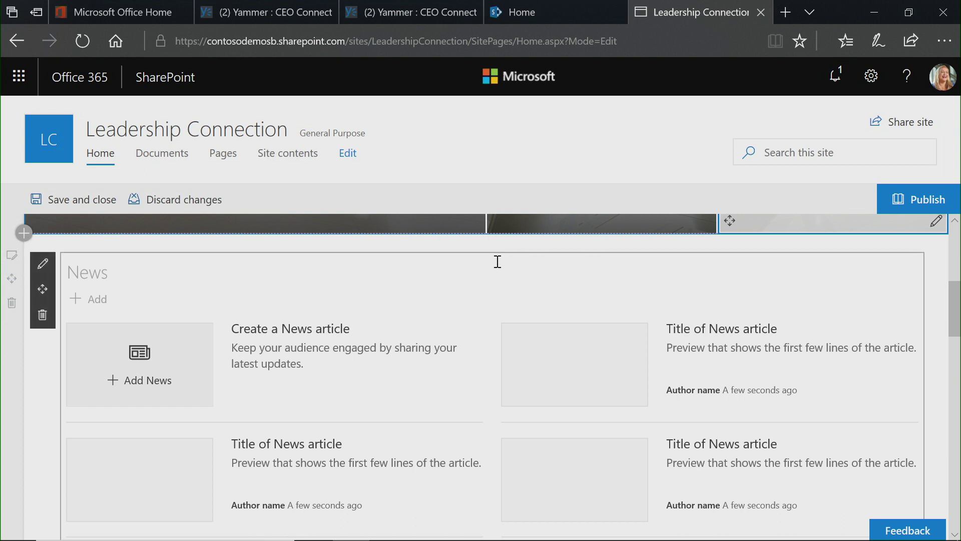
{"action": "left_click", "coordinate": [491, 245]}
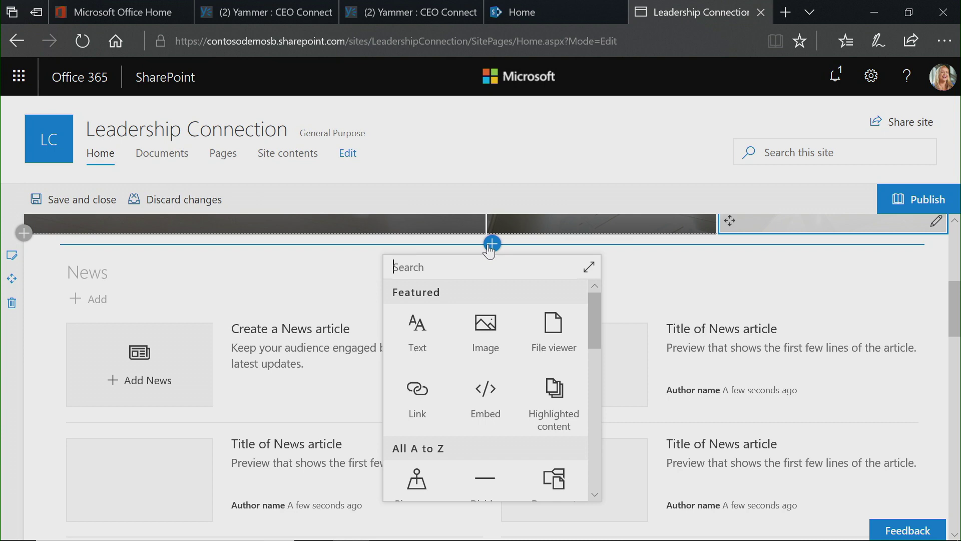
{"action": "left_click", "coordinate": [589, 269]}
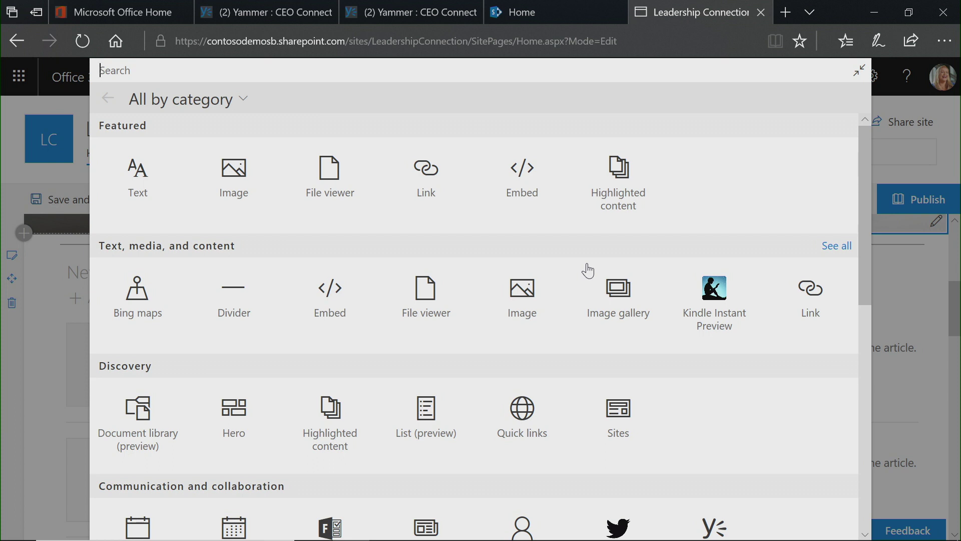
{"action": "scroll", "coordinate": [810, 160], "scroll_direction": "down", "scroll_amount": 3}
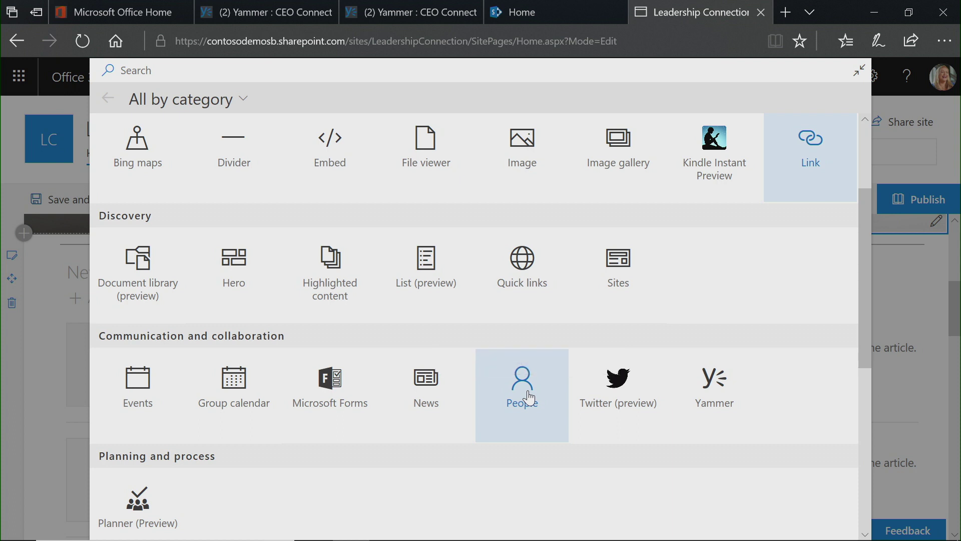
{"action": "left_click", "coordinate": [709, 405]}
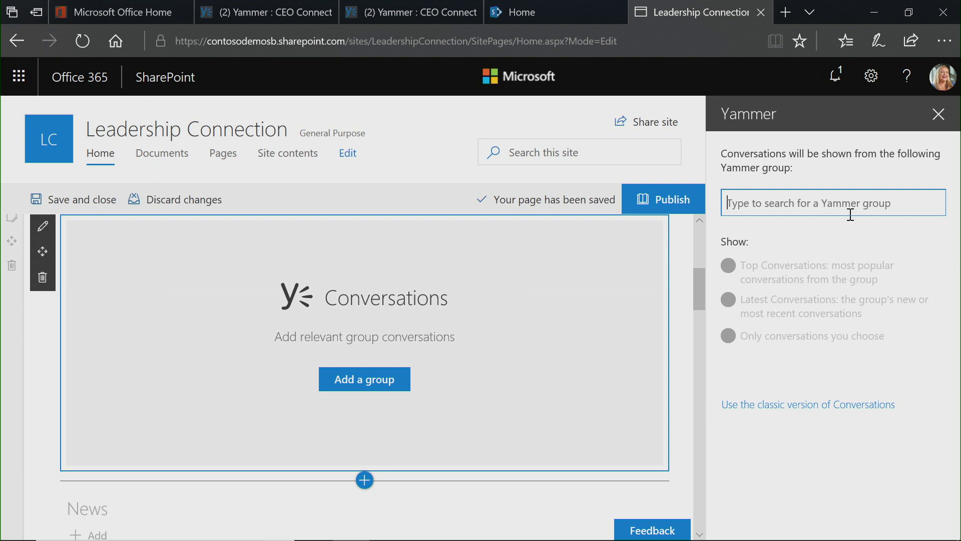
- Set the CEO Connection group as the source of the Yammer web part's conversations
{"action": "left_click", "coordinate": [850, 215]}
{"action": "type", "text": "CEO Connection"}
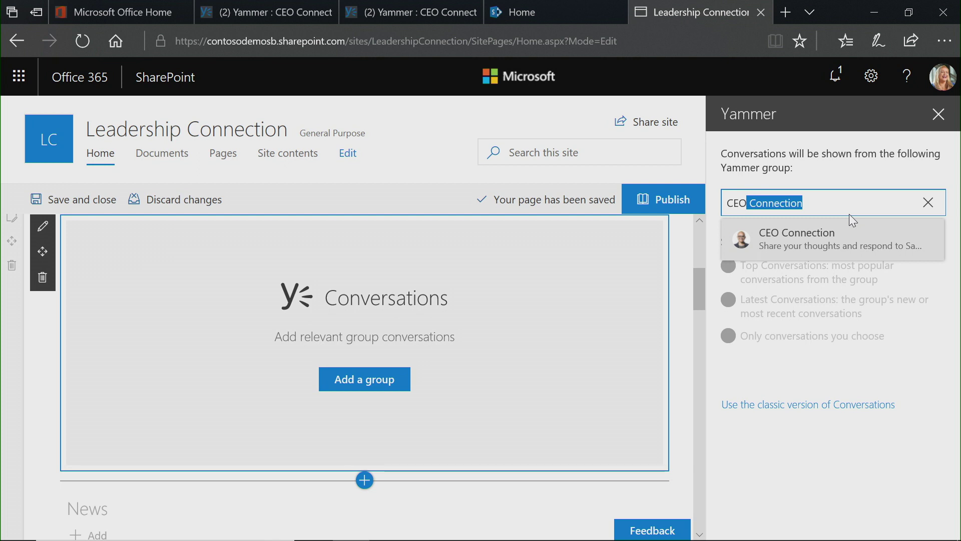
{"action": "left_click", "coordinate": [815, 248]}
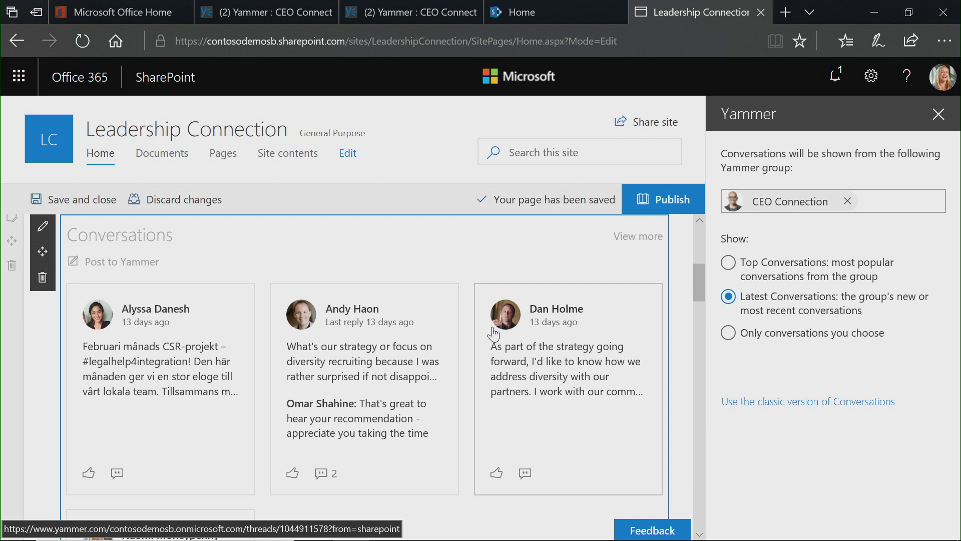
- Try the web part's Top Conversations and Latest Conversations options, and switch it to only chosen conversations
{"action": "left_click", "coordinate": [728, 263]}
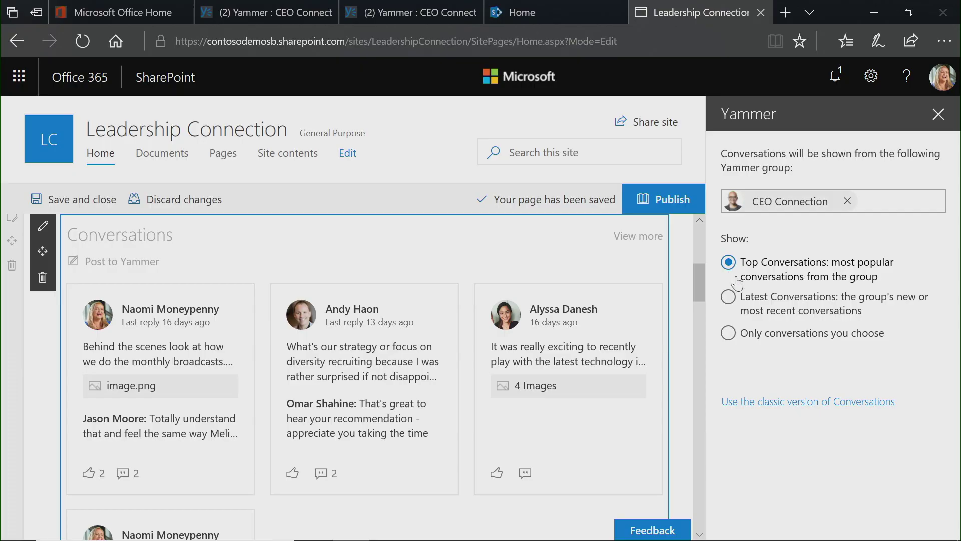
{"action": "left_click", "coordinate": [739, 304]}
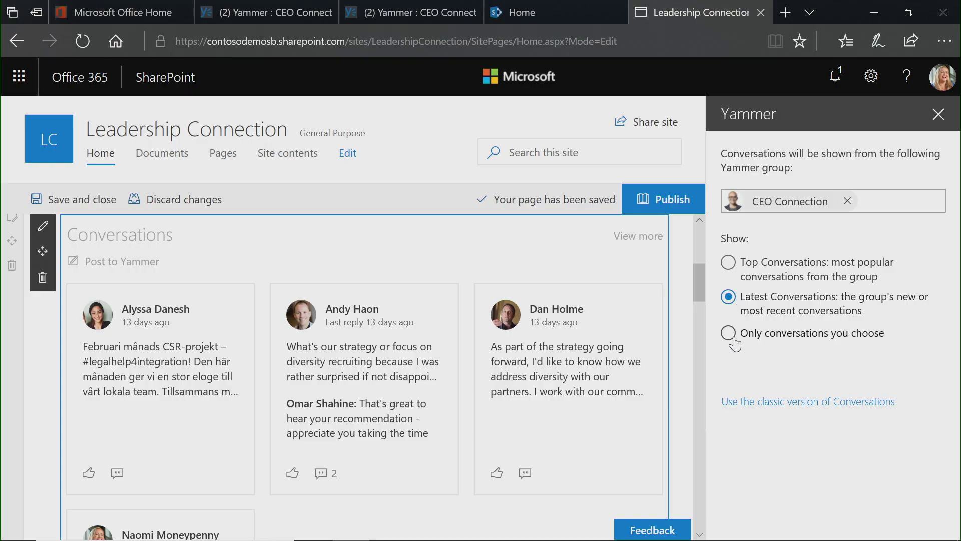
{"action": "left_click", "coordinate": [729, 333]}
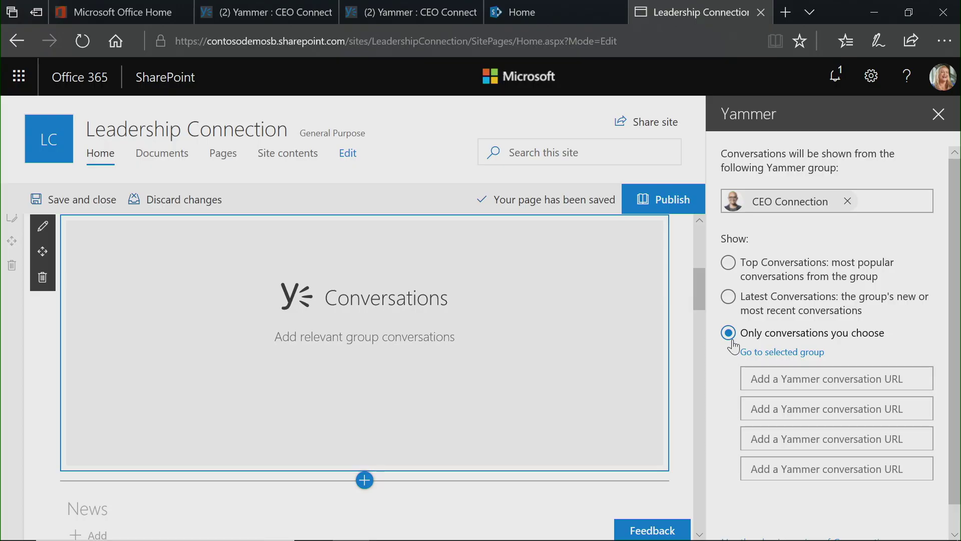
- In Yammer, open the CEO Connection group's diversity recruiting conversation on its own page and copy its URL
{"action": "left_click", "coordinate": [430, 8]}
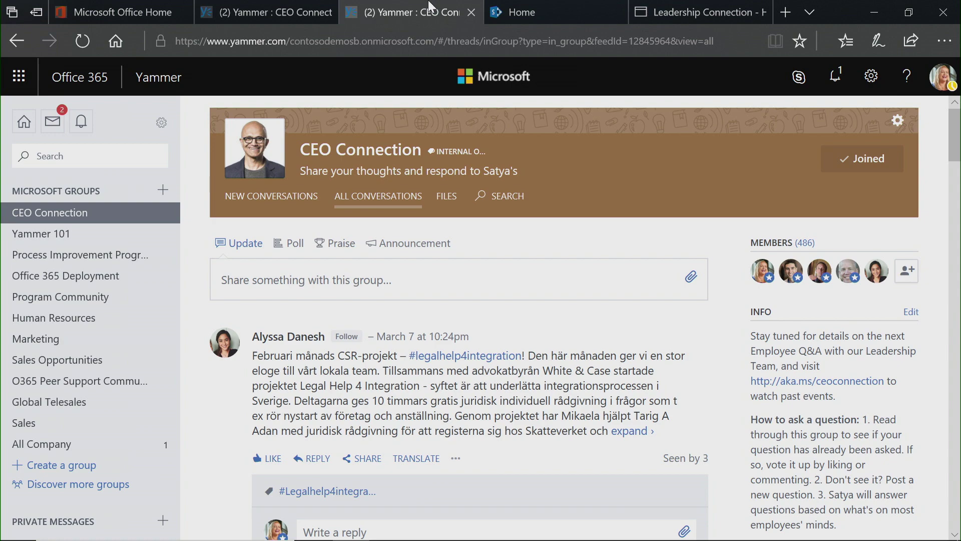
{"action": "scroll", "coordinate": [459, 320], "scroll_direction": "down", "scroll_amount": 3}
{"action": "scroll", "coordinate": [480, 345], "scroll_direction": "up", "scroll_amount": 1}
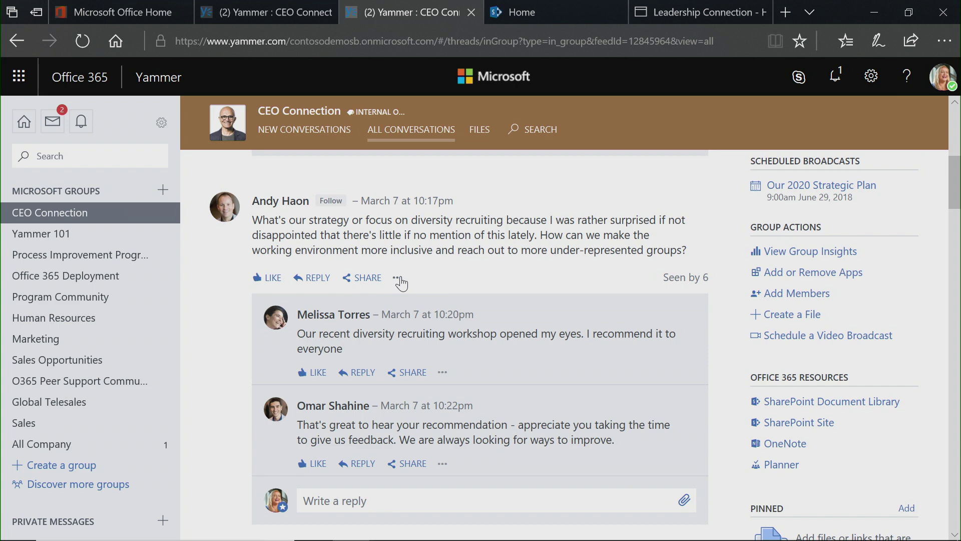
{"action": "left_click", "coordinate": [397, 278]}
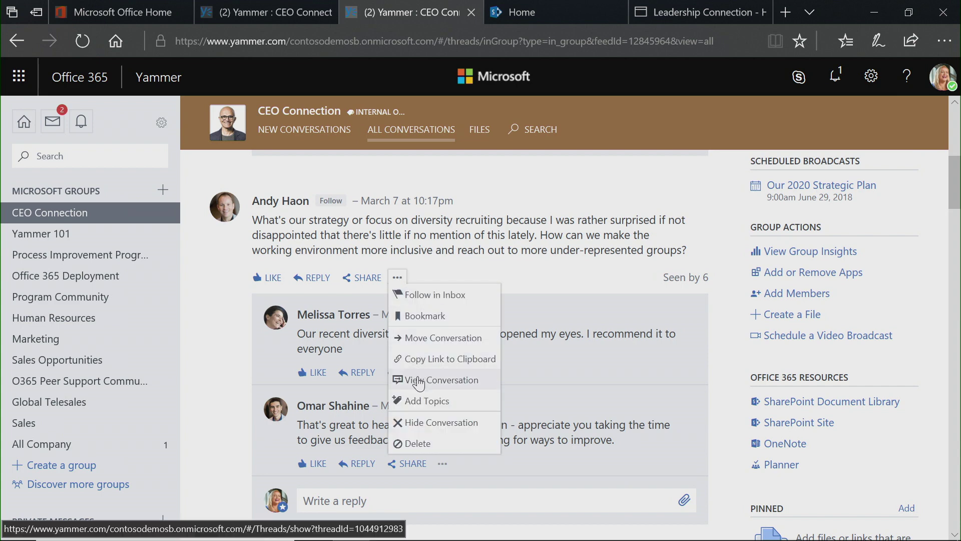
{"action": "left_click", "coordinate": [420, 381]}
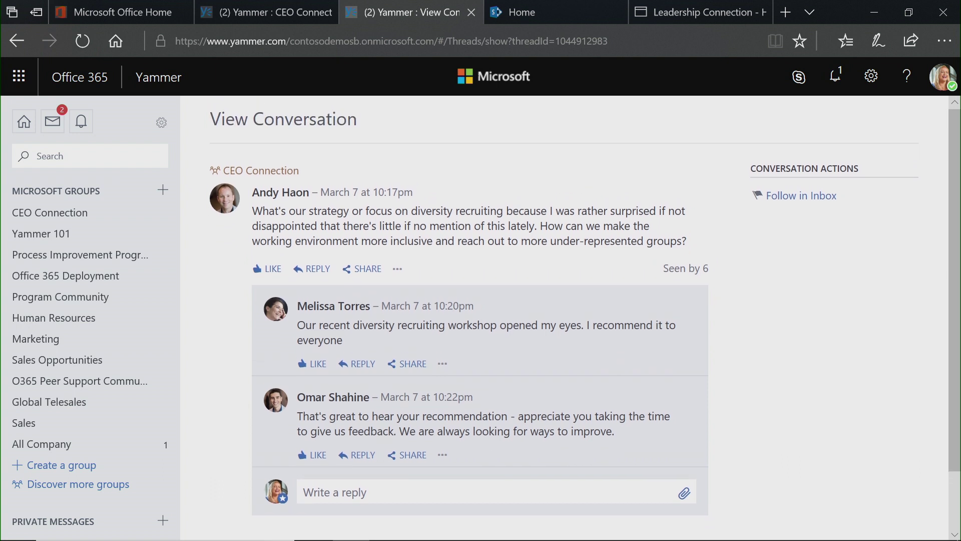
{"action": "left_click", "coordinate": [630, 39]}
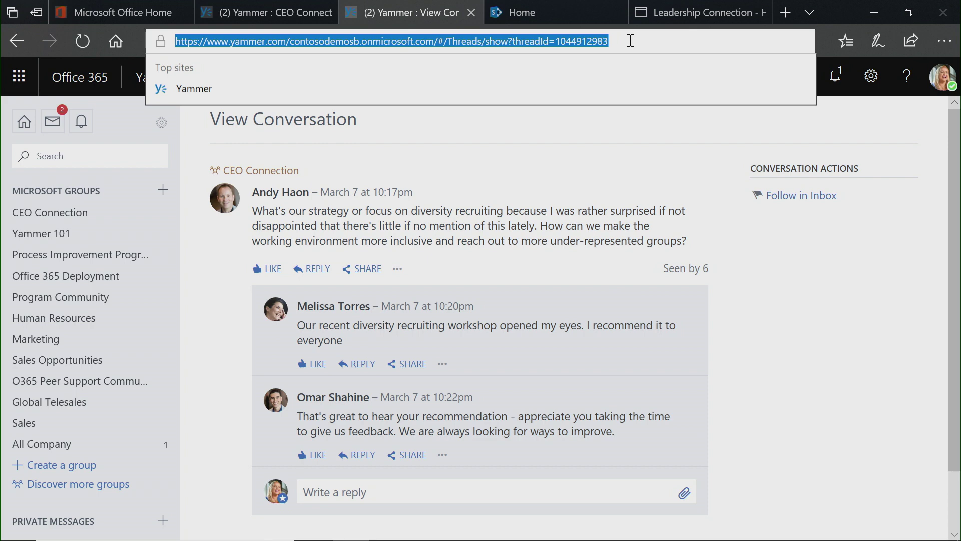
- Back in SharePoint, paste the conversation's link as the first Yammer conversation URL of the web part
{"action": "left_click", "coordinate": [658, 9]}
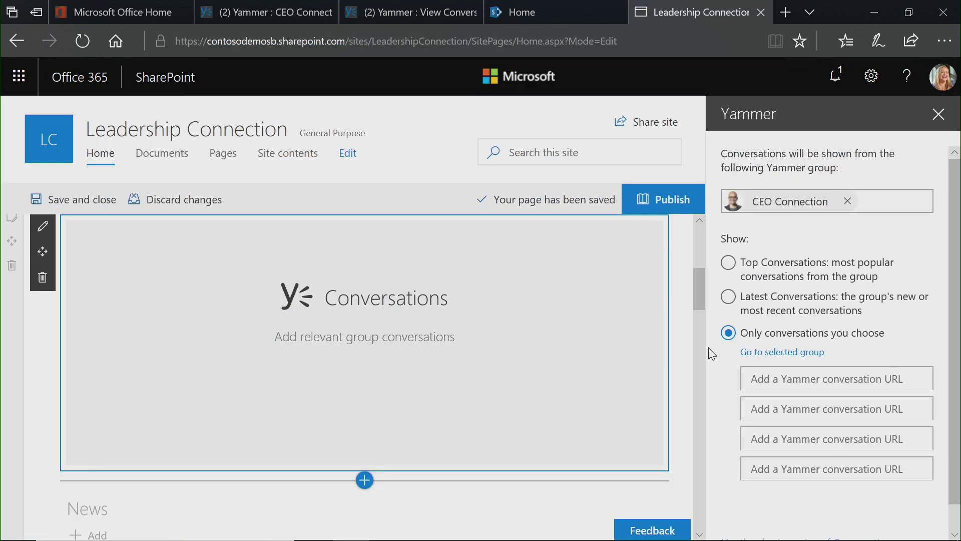
{"action": "left_click", "coordinate": [792, 378]}
{"action": "key", "text": "ctrl+v"}
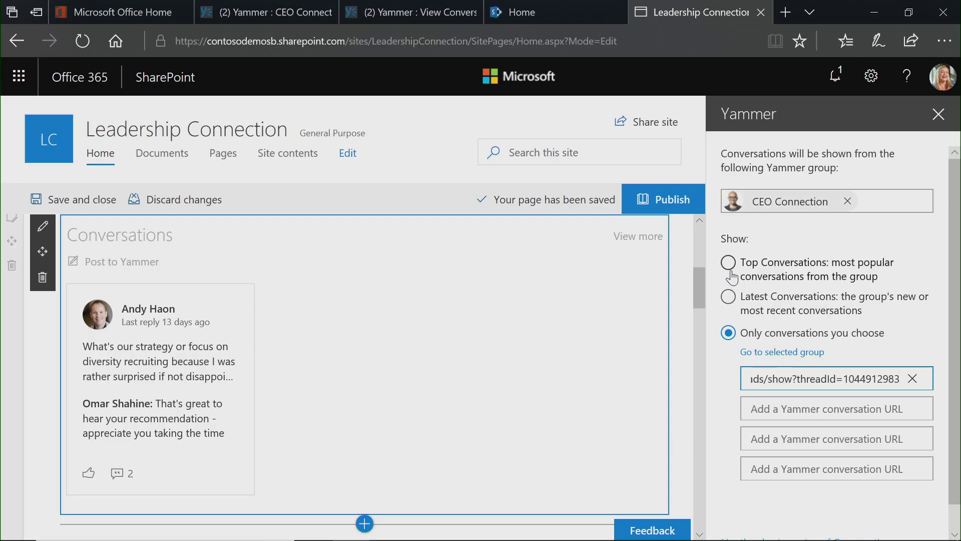
- Set the Yammer web part to show Top Conversations, publish the home page and view its Conversations section
{"action": "left_click", "coordinate": [730, 266]}
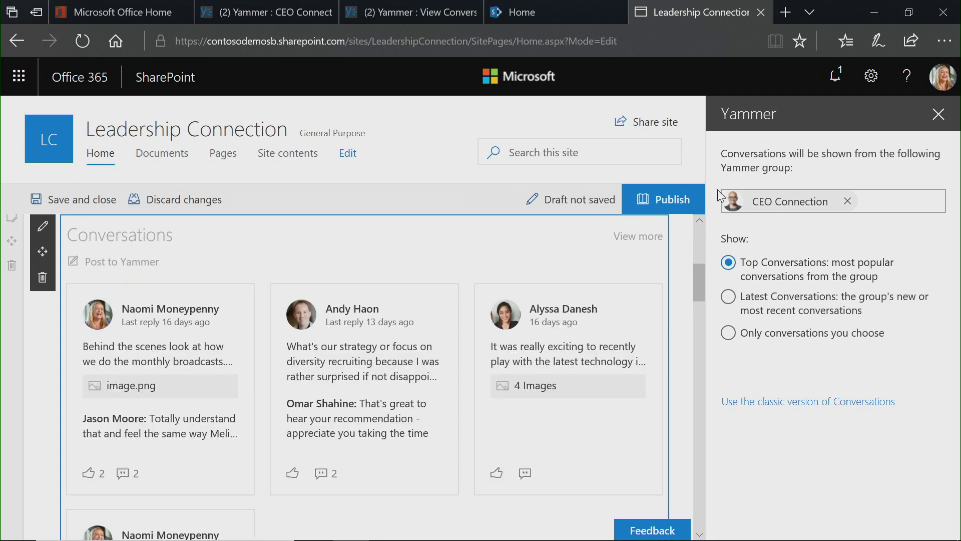
{"action": "left_click", "coordinate": [679, 205]}
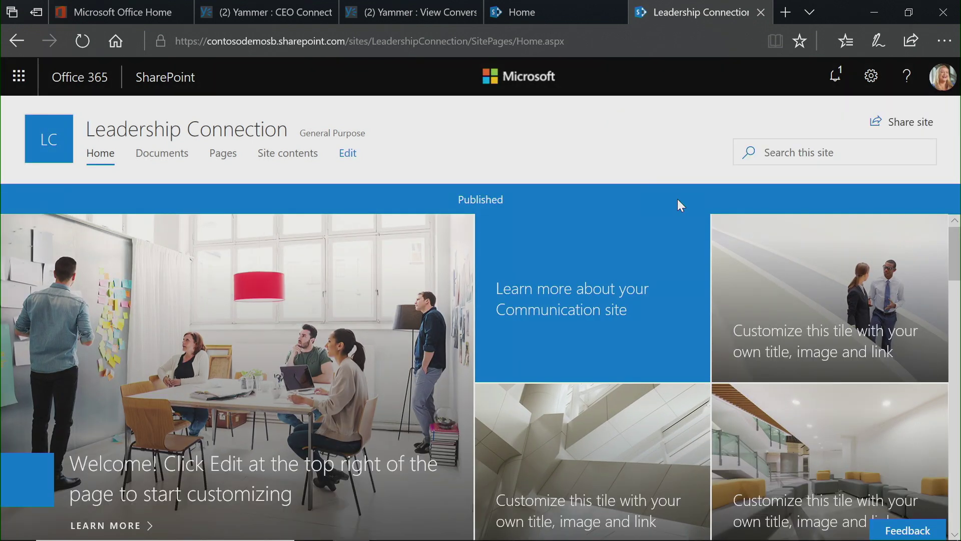
{"action": "scroll", "coordinate": [481, 376], "scroll_direction": "down", "scroll_amount": 5}
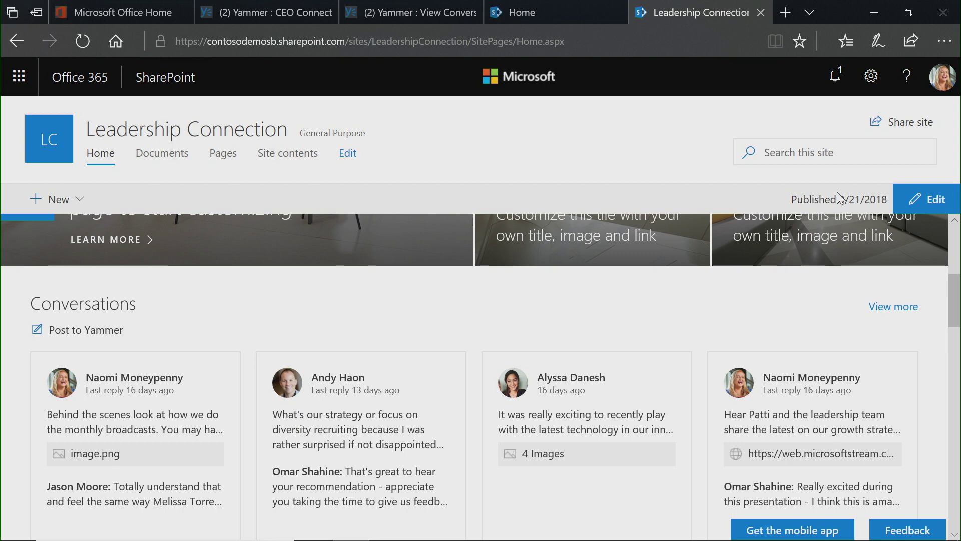
- Review the Yammer web part's settings in edit mode, including the classic Conversations option, and republish the home page
{"action": "left_click", "coordinate": [932, 201]}
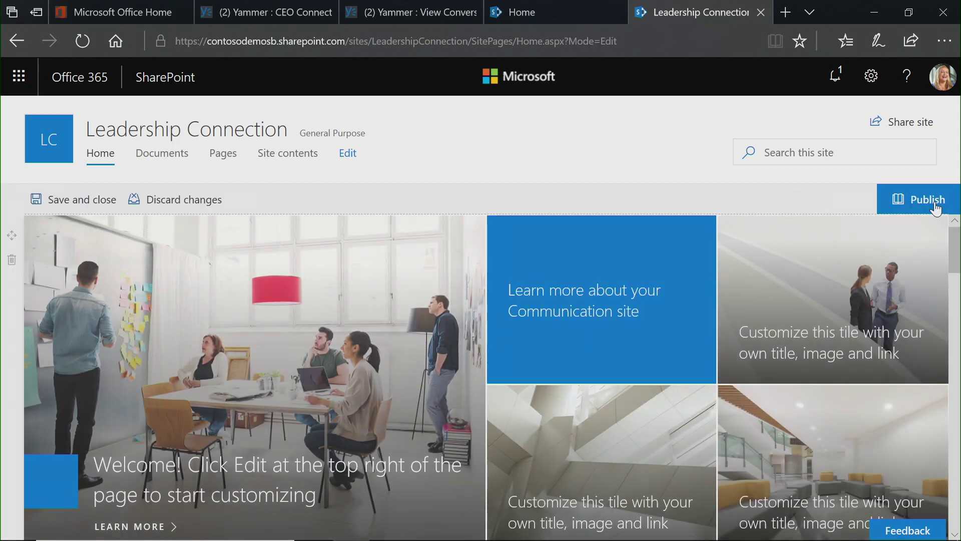
{"action": "scroll", "coordinate": [695, 386], "scroll_direction": "down", "scroll_amount": 7}
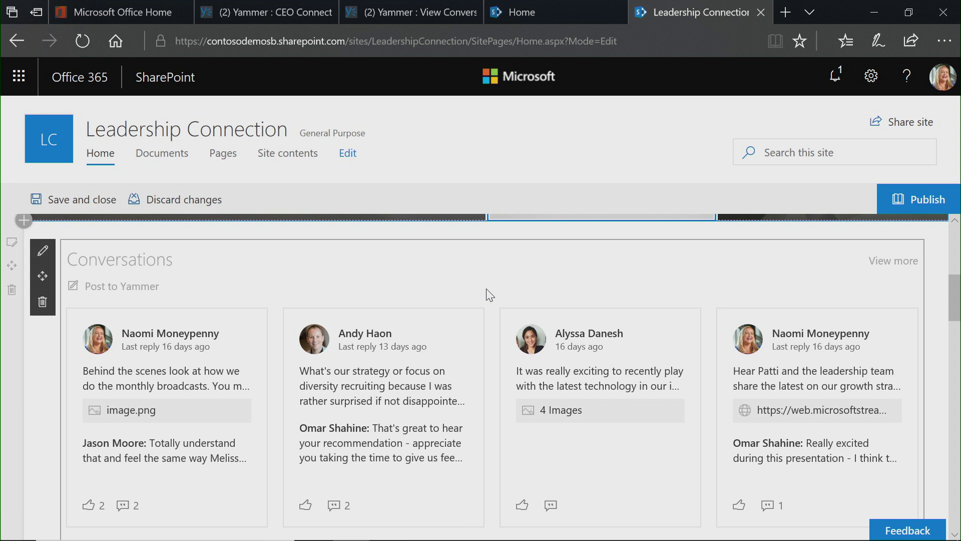
{"action": "left_click", "coordinate": [42, 250]}
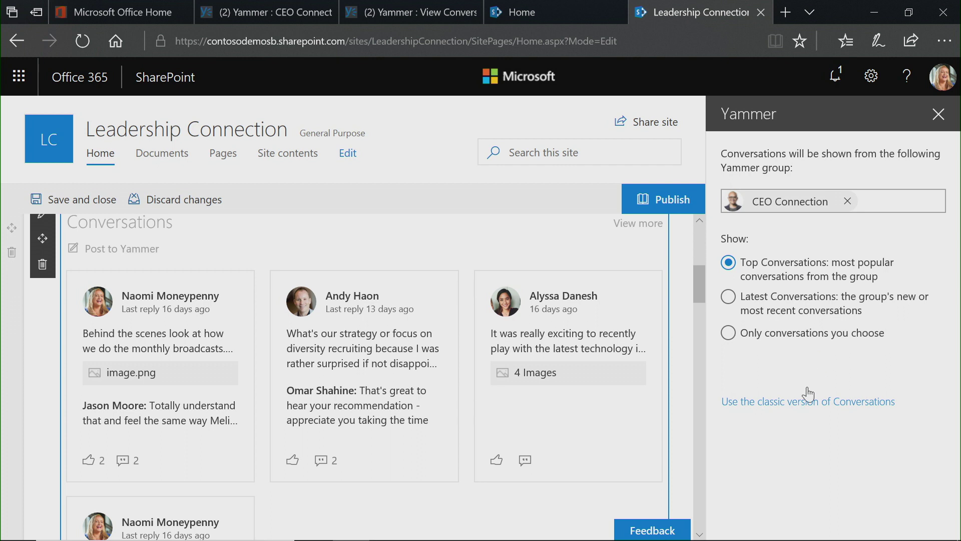
{"action": "left_click", "coordinate": [802, 403]}
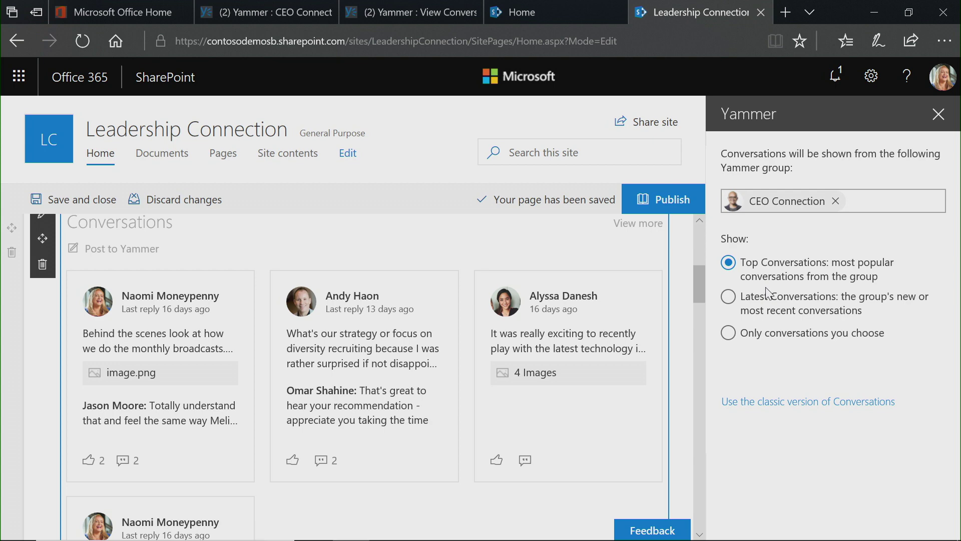
{"action": "left_click", "coordinate": [938, 115]}
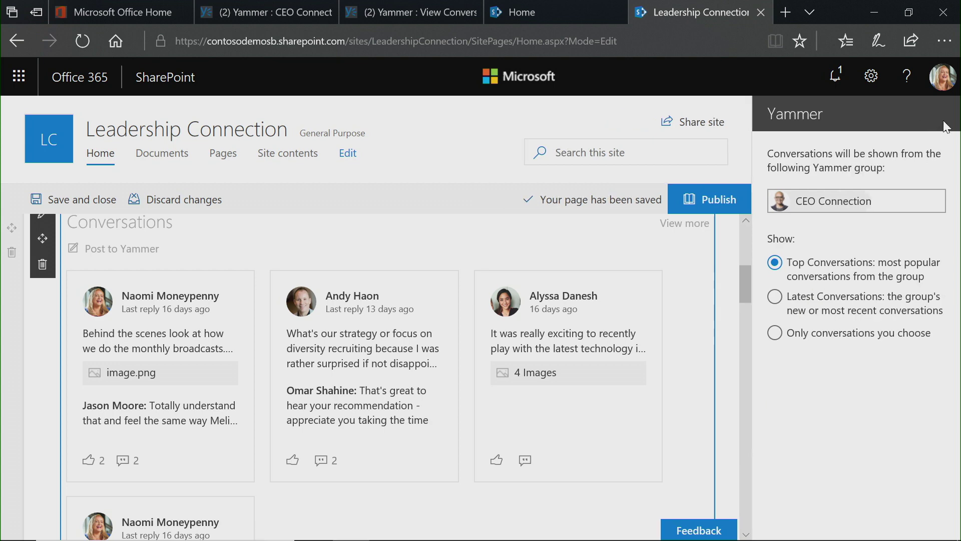
{"action": "left_click", "coordinate": [908, 196]}
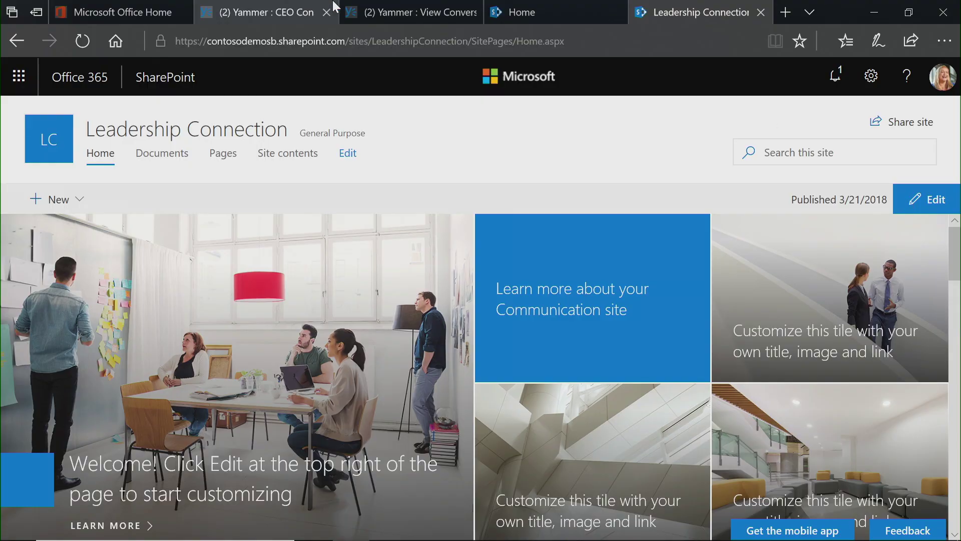
- Start a news post for the Leadership Connection site from the SharePoint start page and title it Field Trip
{"action": "left_click", "coordinate": [547, 6]}
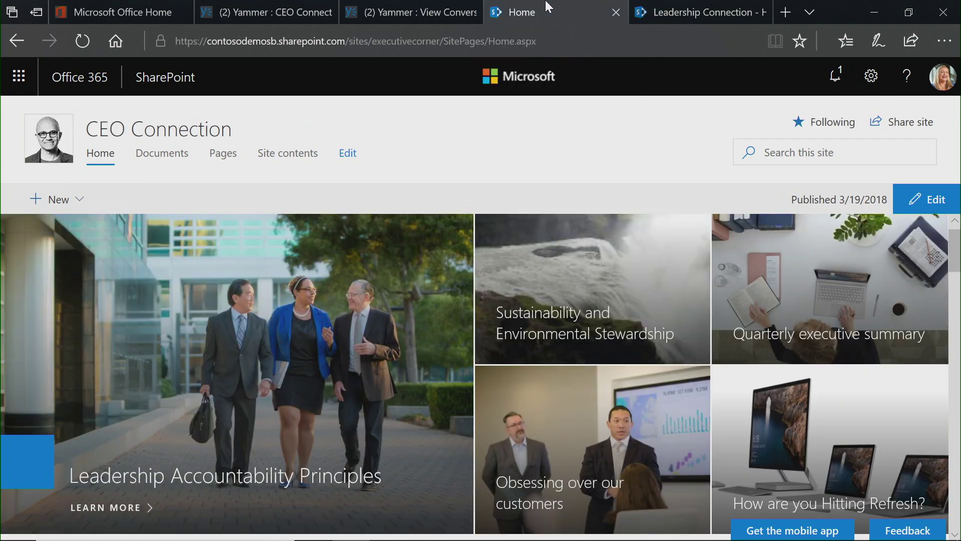
{"action": "left_click", "coordinate": [182, 80]}
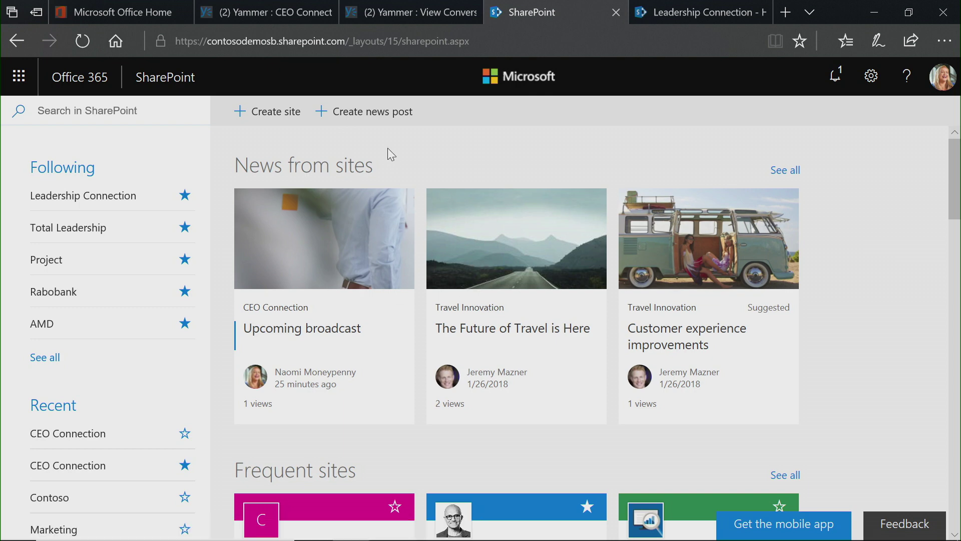
{"action": "left_click", "coordinate": [367, 112]}
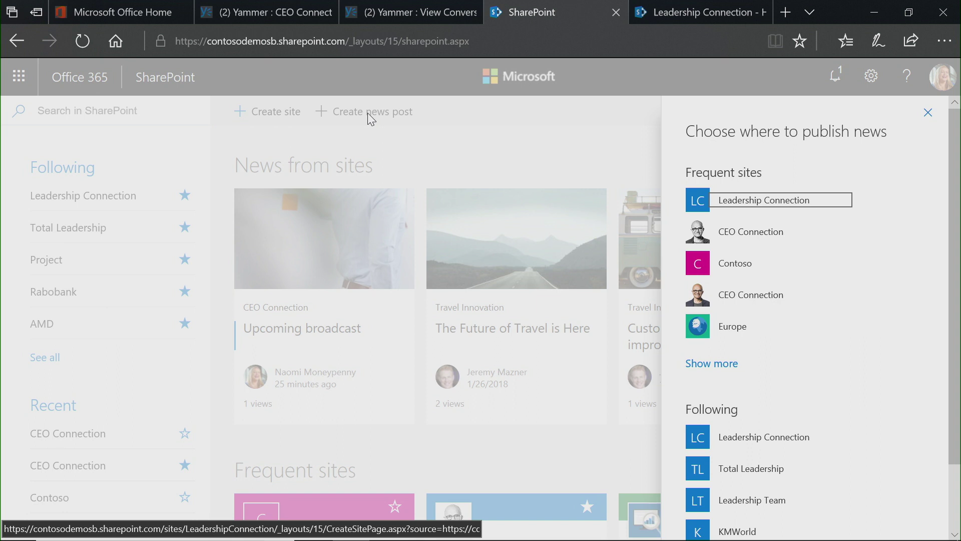
{"action": "left_click", "coordinate": [785, 200]}
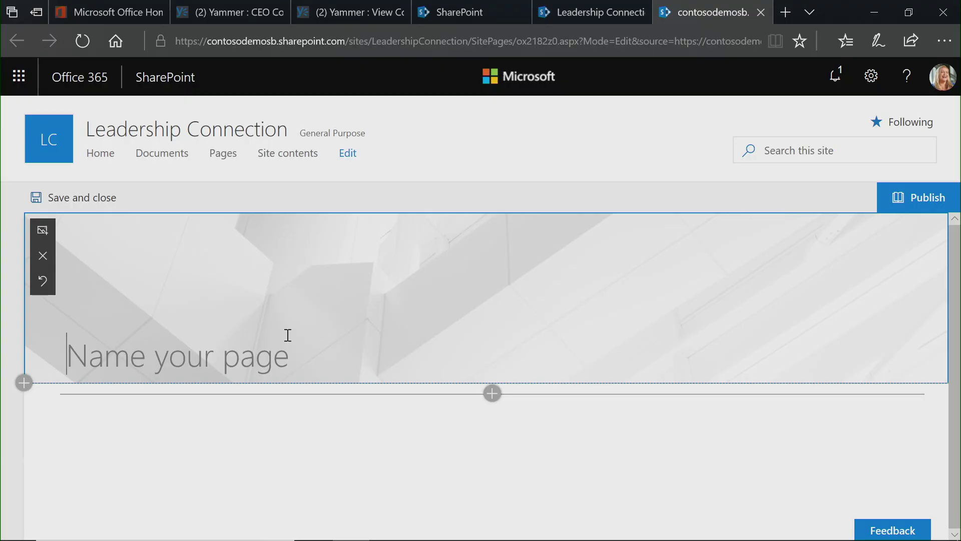
{"action": "type", "text": "F"}
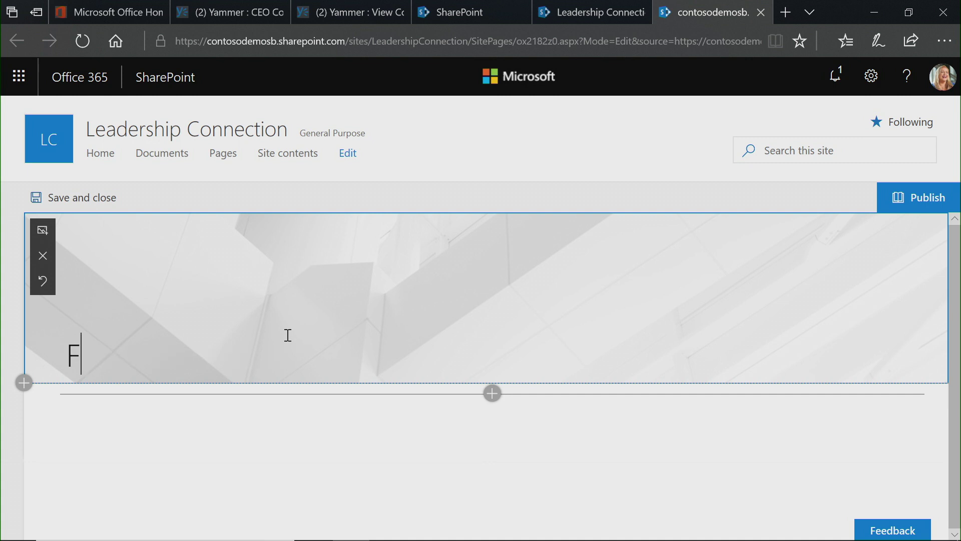
{"action": "type", "text": "ield Trip"}
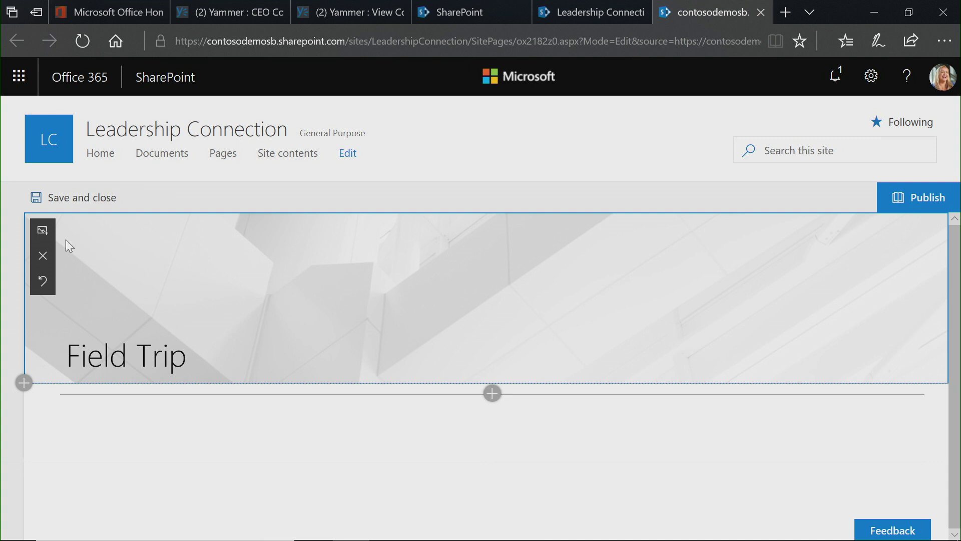
- Set the Field Trip title banner to the blue abstract image from the Backgrounds web search and adjust its focal point slightly upward
{"action": "left_click", "coordinate": [42, 231]}
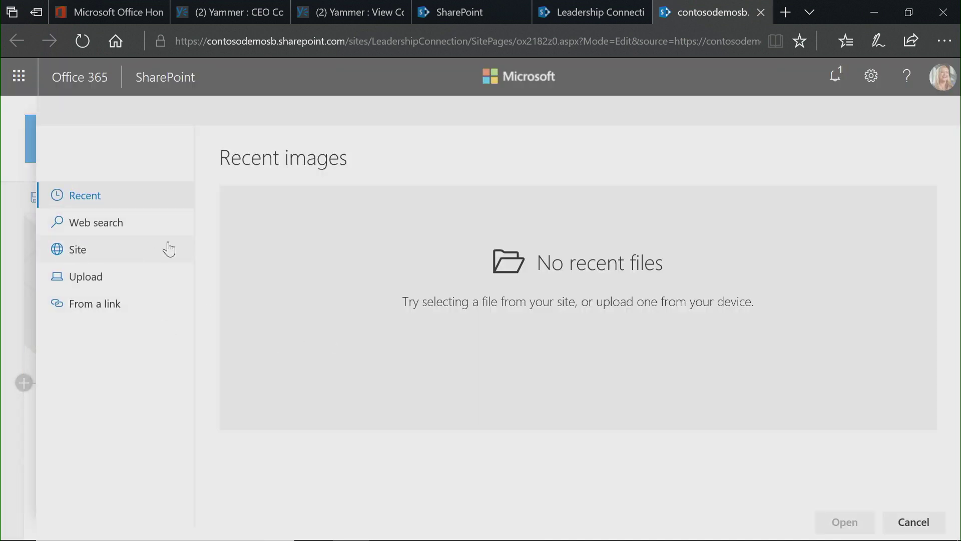
{"action": "left_click", "coordinate": [140, 224]}
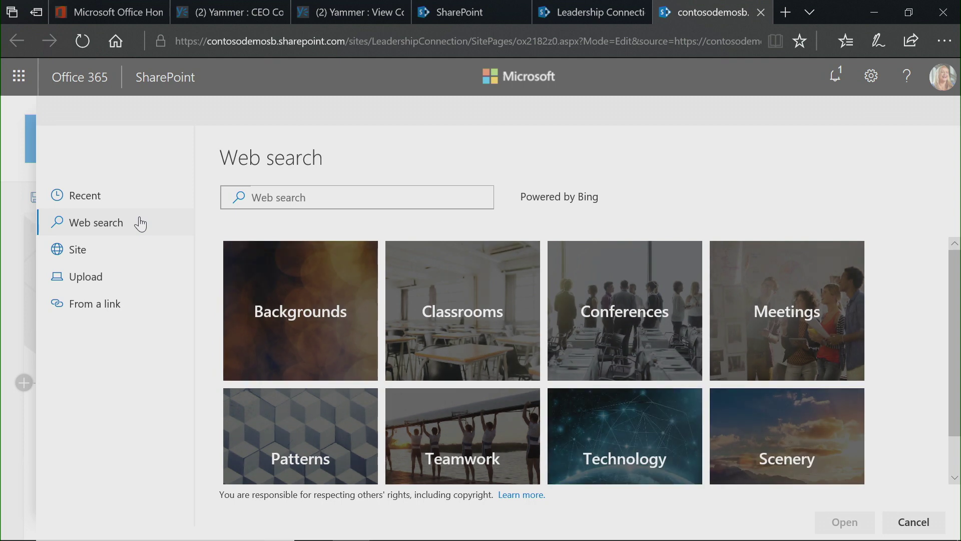
{"action": "left_click", "coordinate": [299, 283]}
{"action": "left_click", "coordinate": [299, 284]}
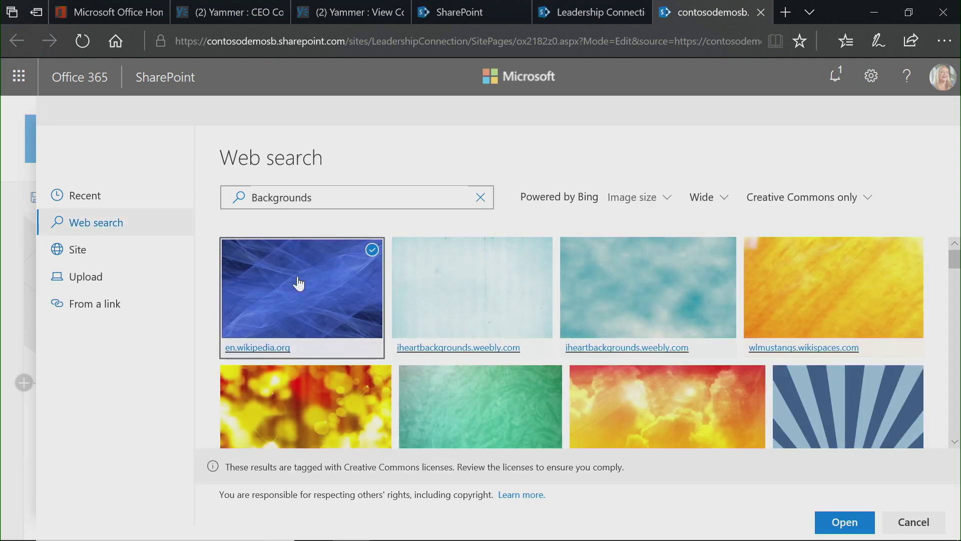
{"action": "left_click", "coordinate": [854, 522]}
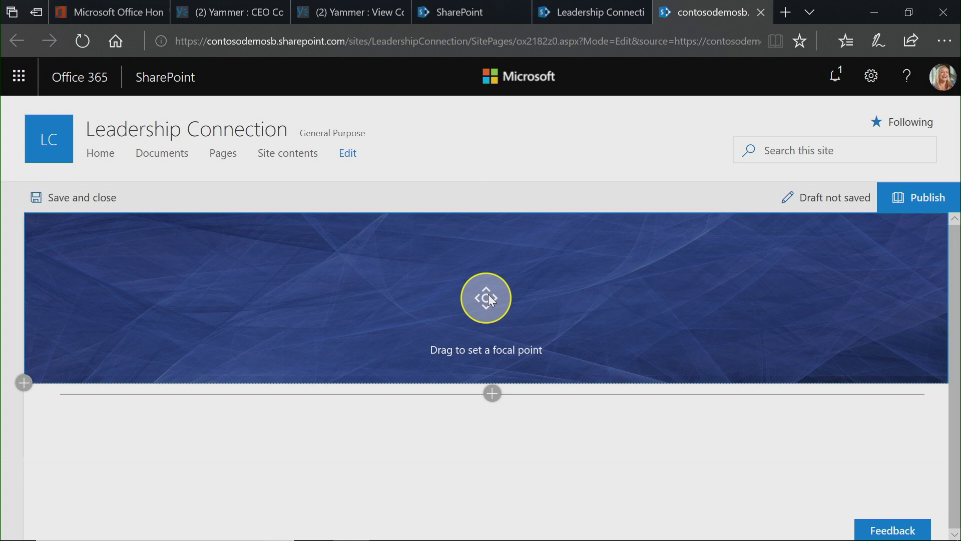
{"action": "mouse_move", "coordinate": [490, 300]}
{"action": "left_mouse_down"}
{"action": "mouse_move", "coordinate": [491, 273]}
{"action": "mouse_move", "coordinate": [487, 321]}
{"action": "mouse_move", "coordinate": [485, 286]}
{"action": "left_mouse_up"}
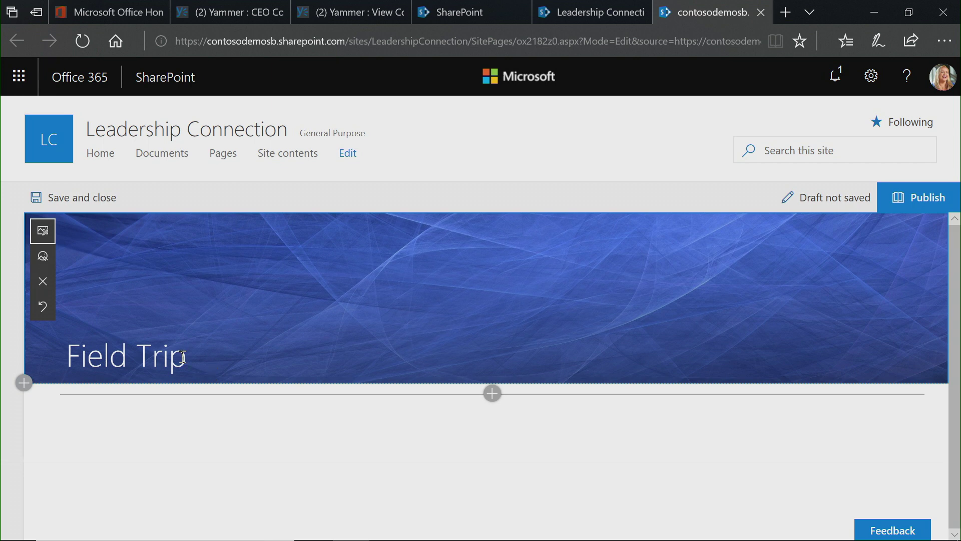
- Add a Text web part below the banner containing "Recent travel and what we've learned"
{"action": "left_click", "coordinate": [492, 393]}
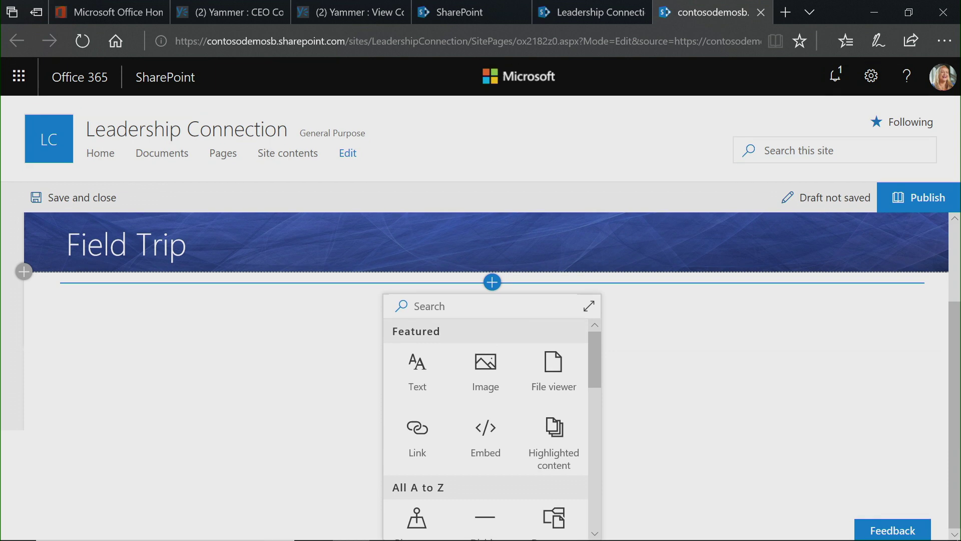
{"action": "left_click", "coordinate": [417, 367]}
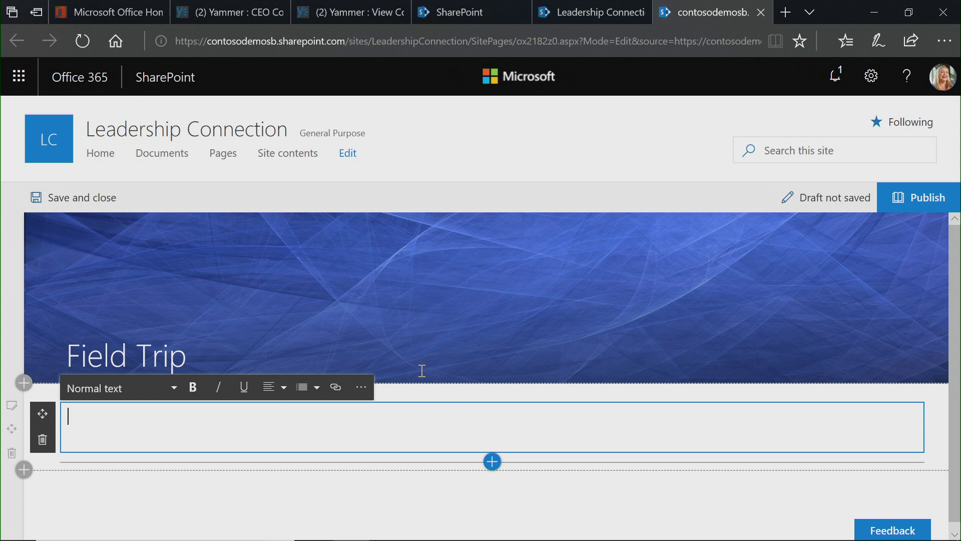
{"action": "type", "text": "Recent travel and wh"}
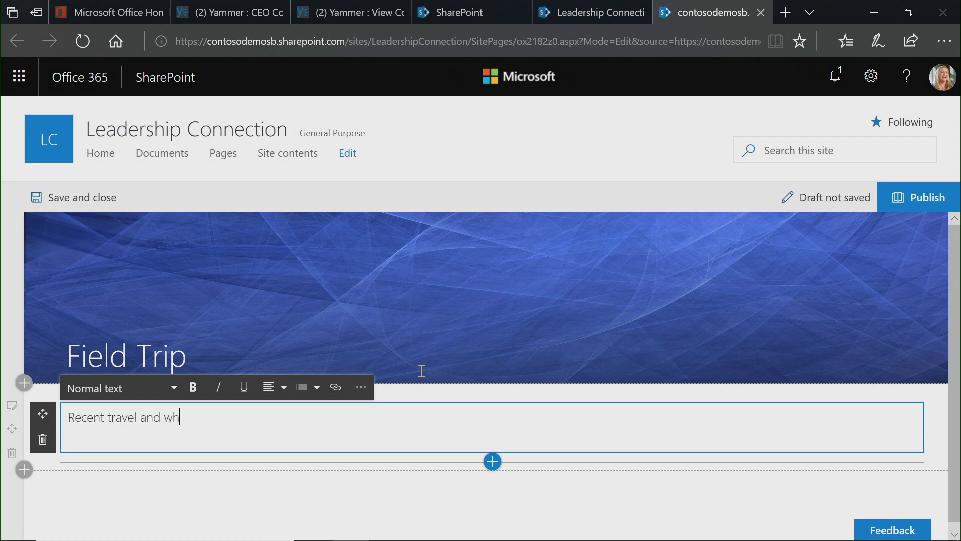
{"action": "type", "text": "at we've learned"}
- Apply bold to the whole line of body text and set its style to Heading 1
{"action": "left_click_drag", "start_coordinate": [289, 425], "coordinate": [57, 423]}
{"action": "left_click", "coordinate": [193, 387]}
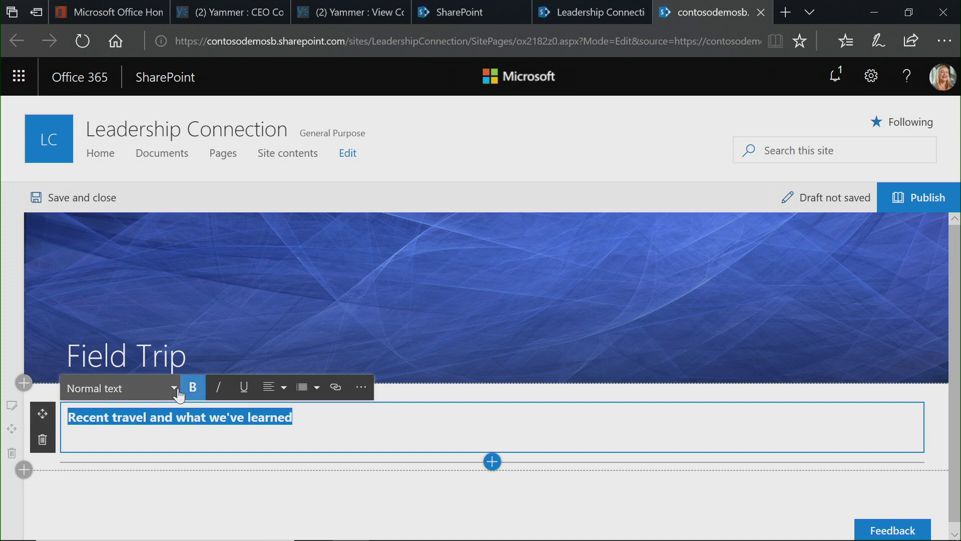
{"action": "left_click", "coordinate": [179, 396]}
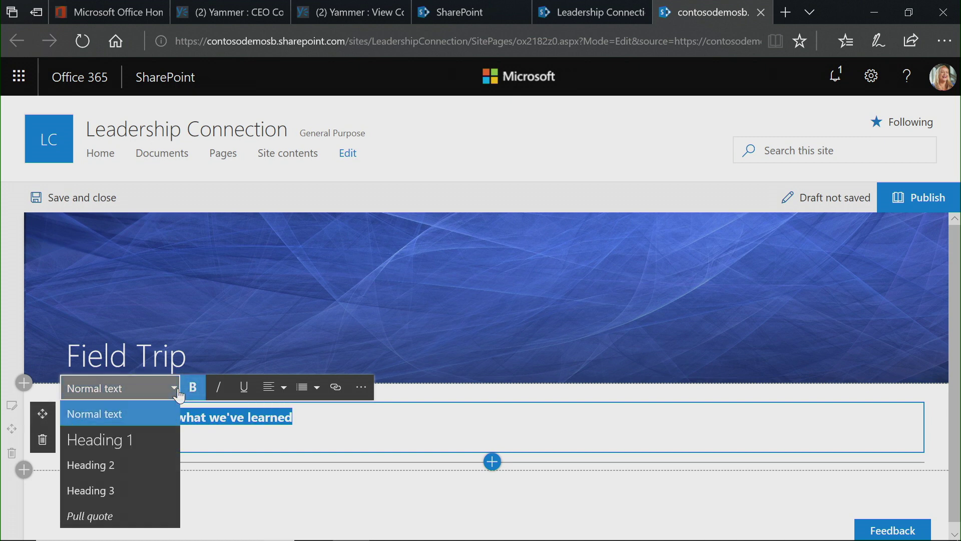
{"action": "left_click", "coordinate": [168, 439]}
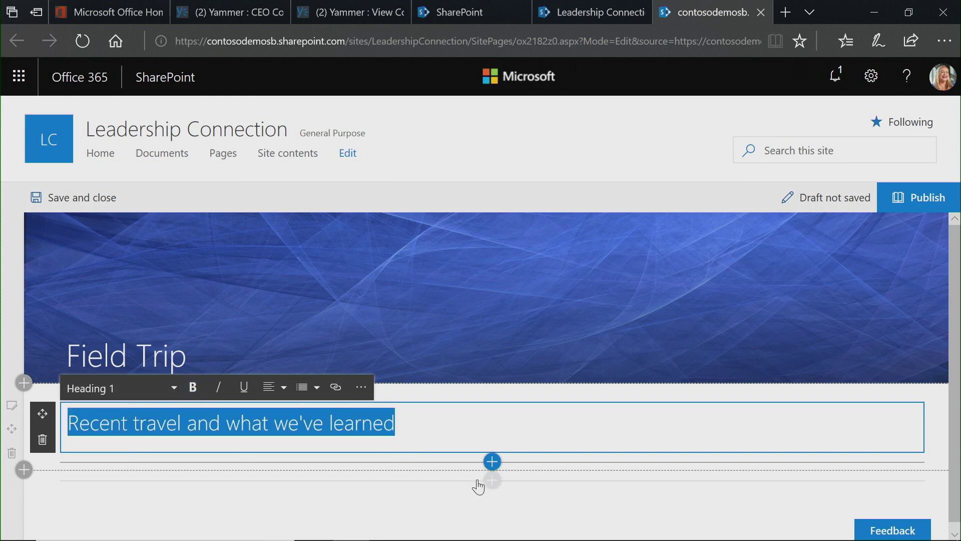
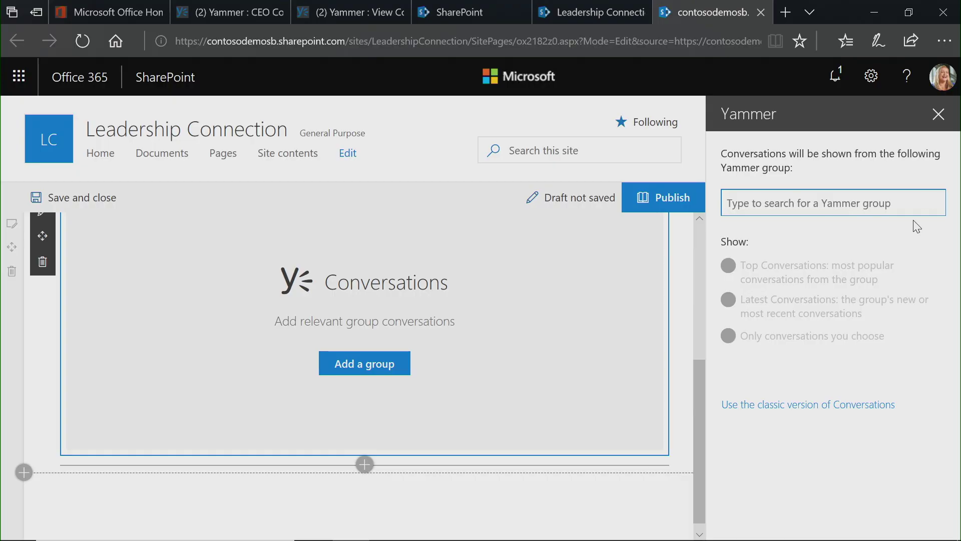
- Set the Yammer Conversations web part to show the CEO Connection group and publish the news post
{"action": "type", "text": "CEO Connection"}
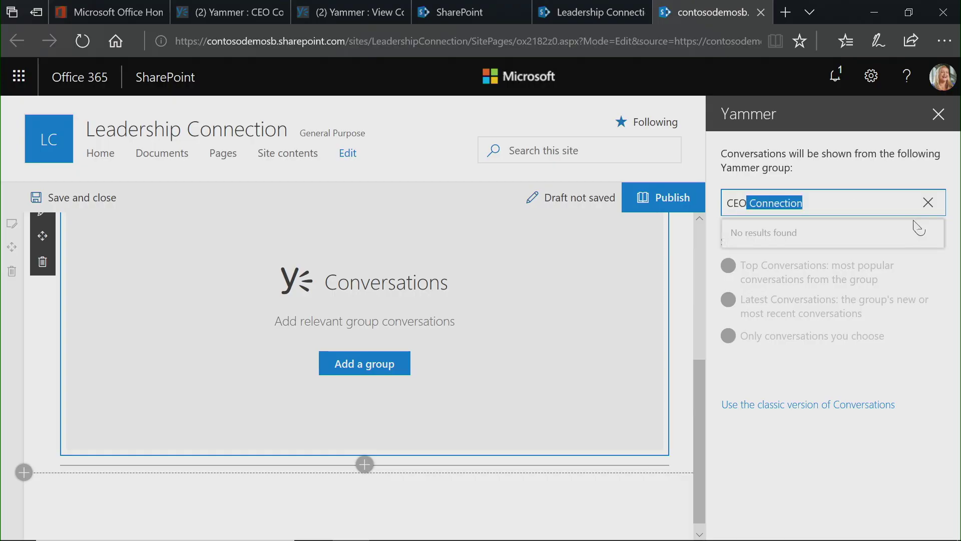
{"action": "left_click", "coordinate": [850, 243]}
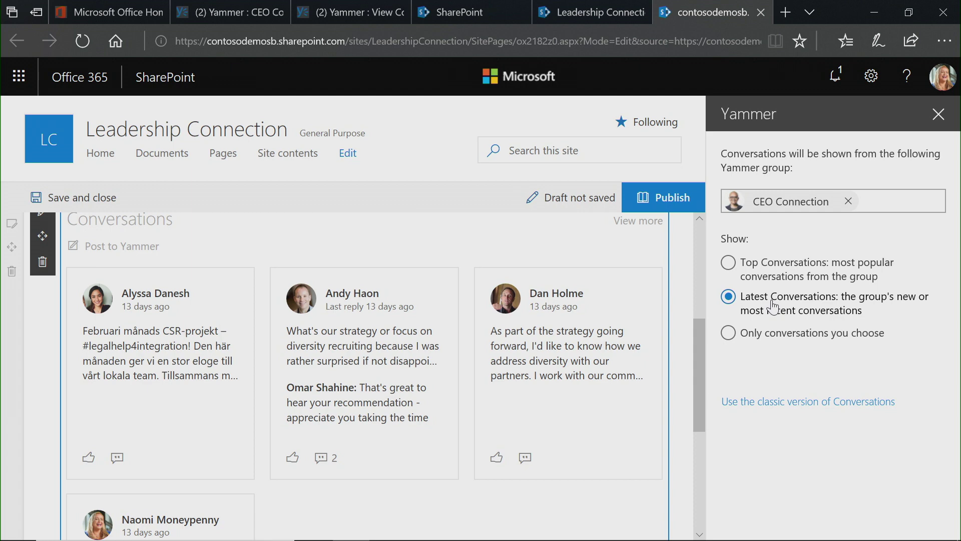
{"action": "left_click", "coordinate": [676, 208]}
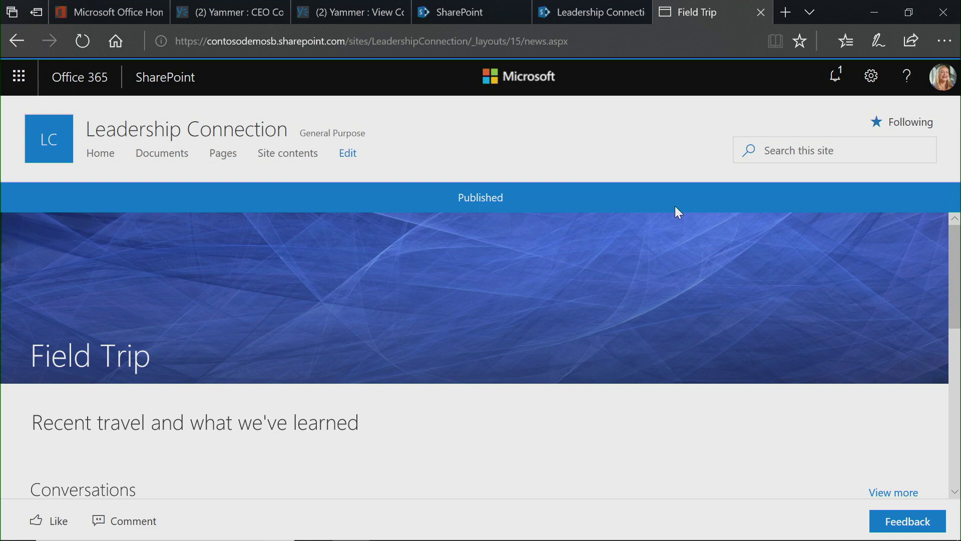
- From the published post's Conversations section, post "Great to hear about this recent field trip" to Yammer
{"action": "scroll", "coordinate": [675, 206], "scroll_direction": "down", "scroll_amount": 5}
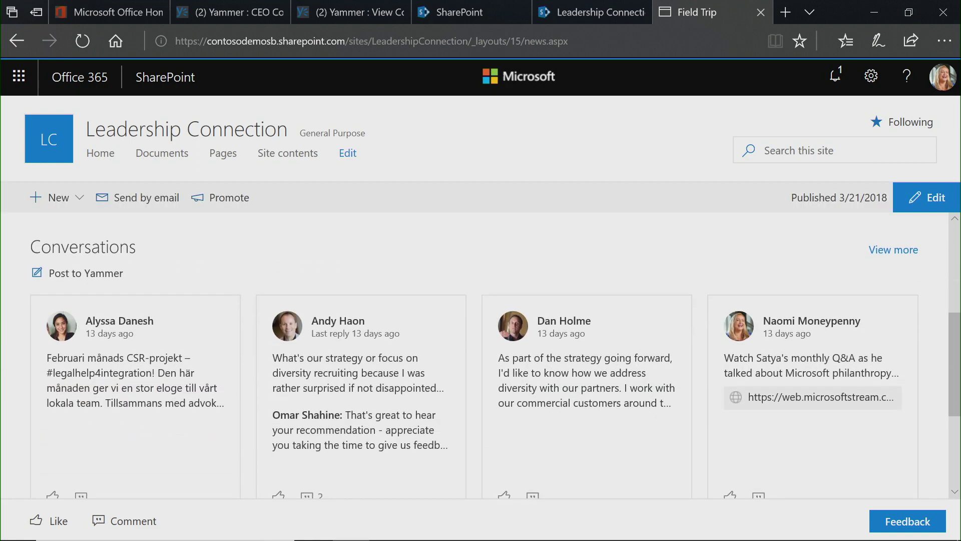
{"action": "left_click", "coordinate": [93, 276]}
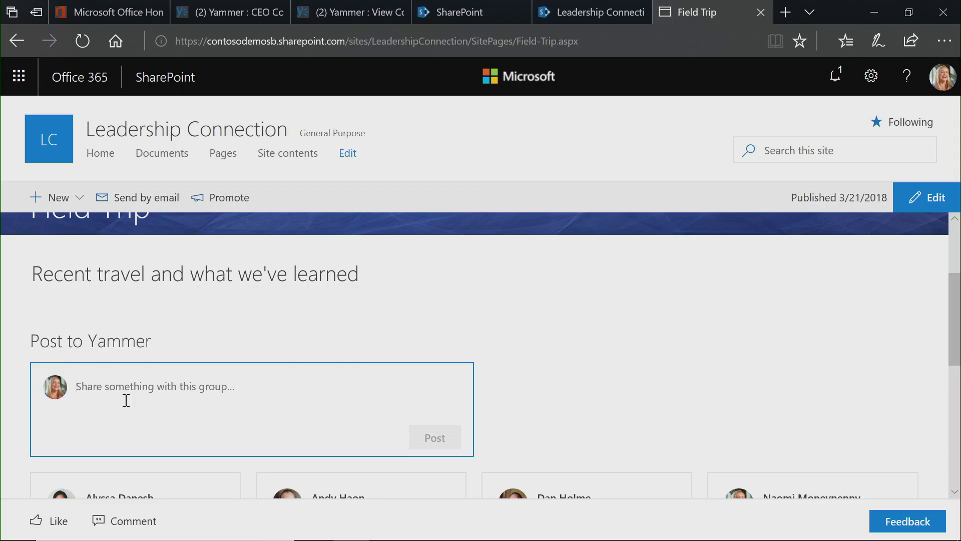
{"action": "type", "text": "G"}
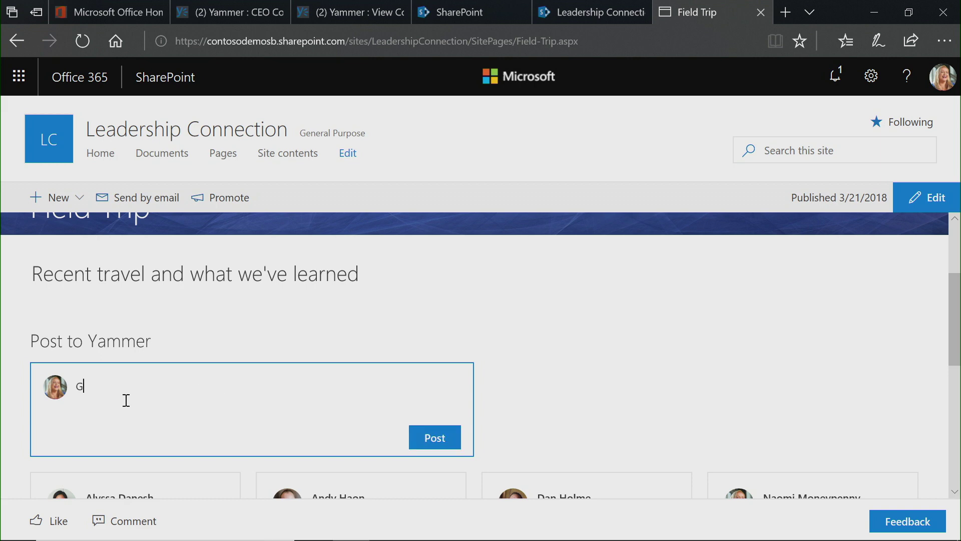
{"action": "type", "text": "reat to hear about this rec"}
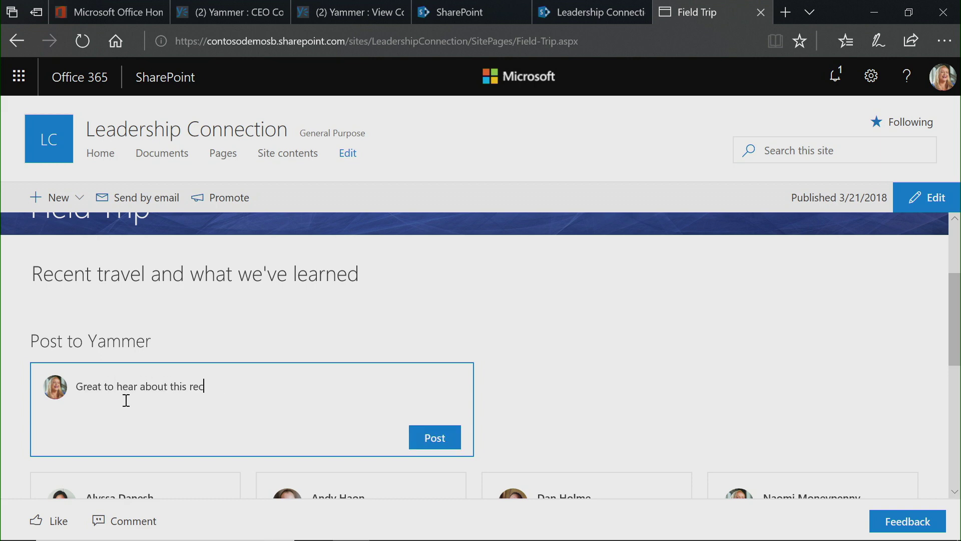
{"action": "type", "text": "ent field trip"}
{"action": "left_click", "coordinate": [424, 439]}
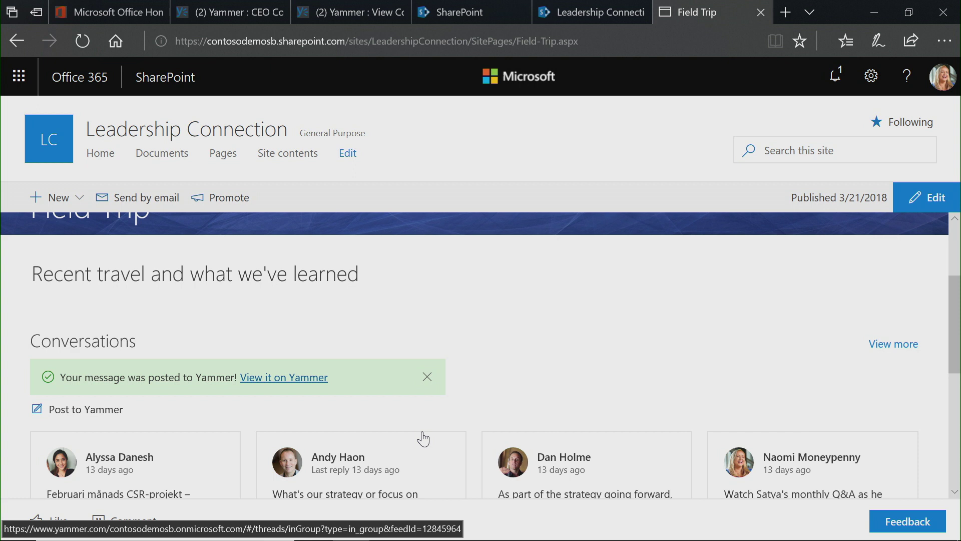
- View the posted message on Yammer and in the CEO Connection group's conversation feed
{"action": "left_click", "coordinate": [286, 379]}
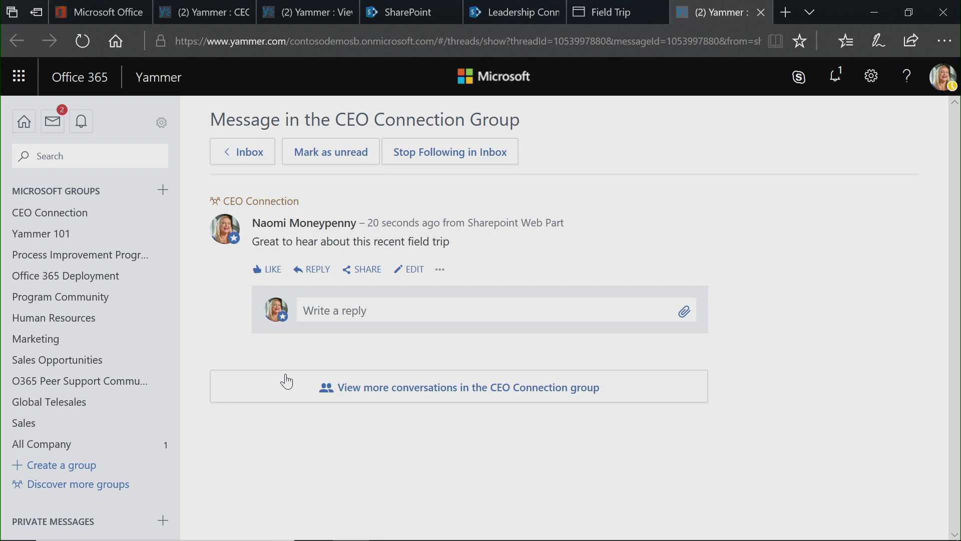
{"action": "left_click", "coordinate": [93, 215]}
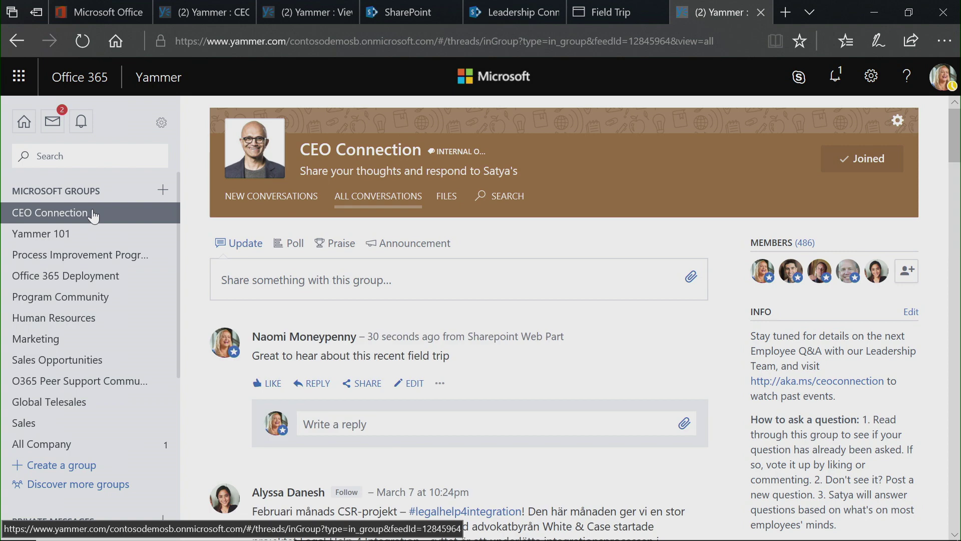
{"action": "scroll", "coordinate": [263, 206], "scroll_direction": "down", "scroll_amount": 3}
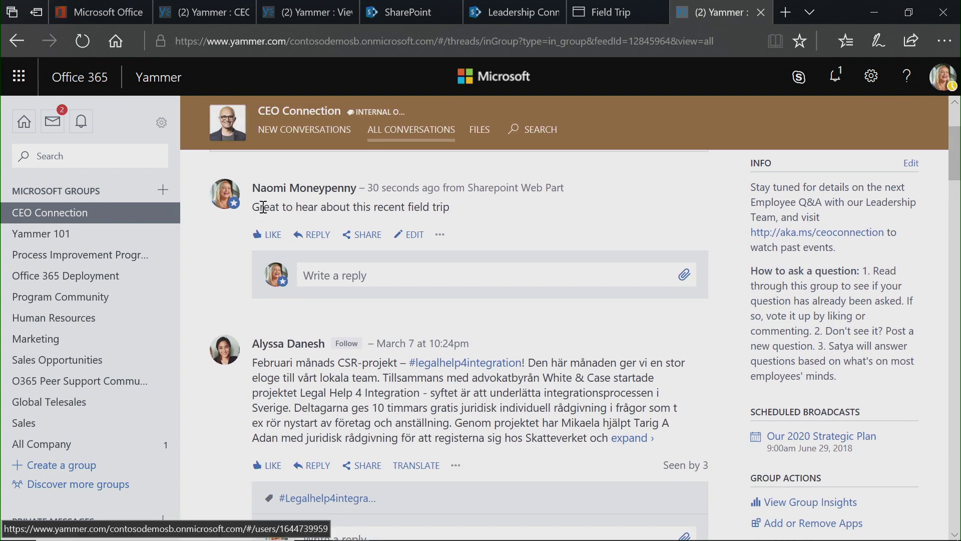
- Like the field trip message in the CEO Connection group and post the reply "Yes!" to it
{"action": "left_click", "coordinate": [274, 236]}
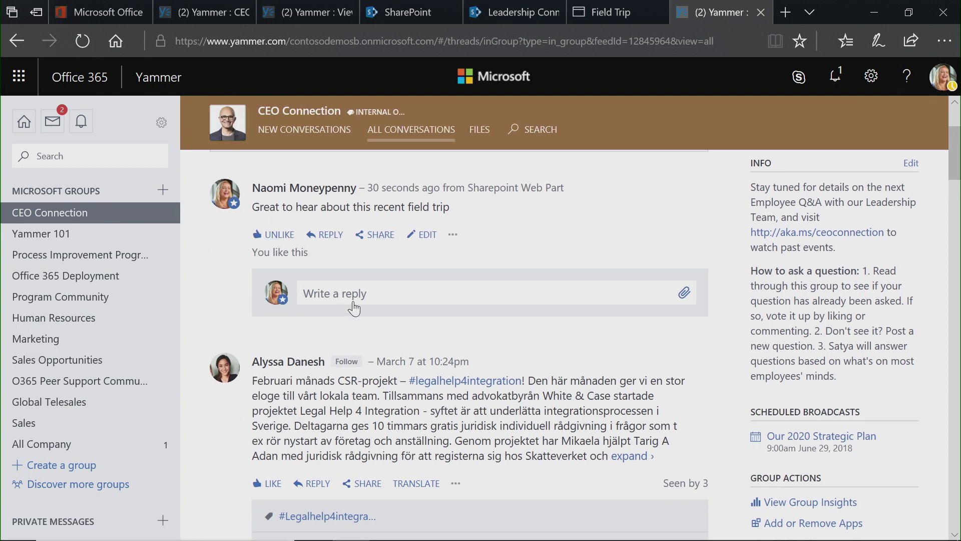
{"action": "left_click", "coordinate": [354, 300]}
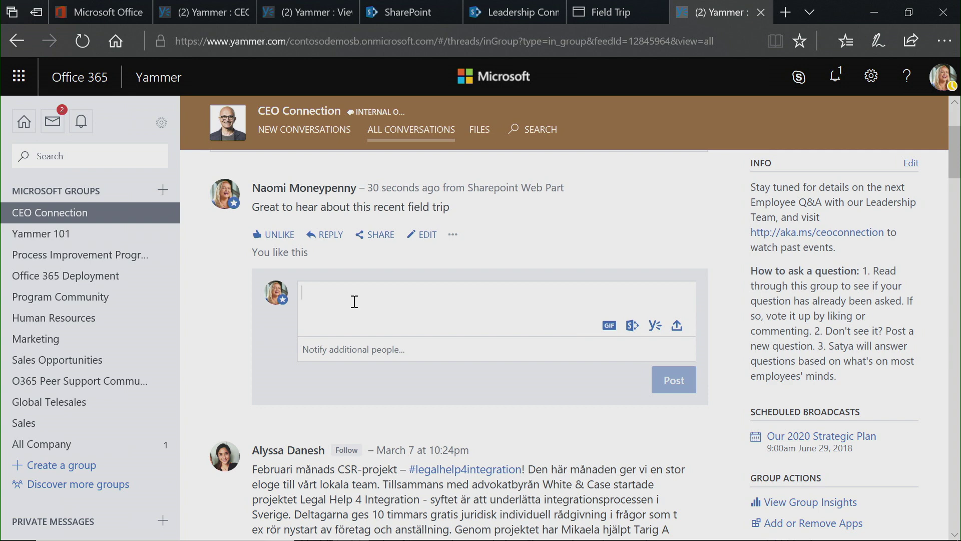
{"action": "type", "text": "Yes!"}
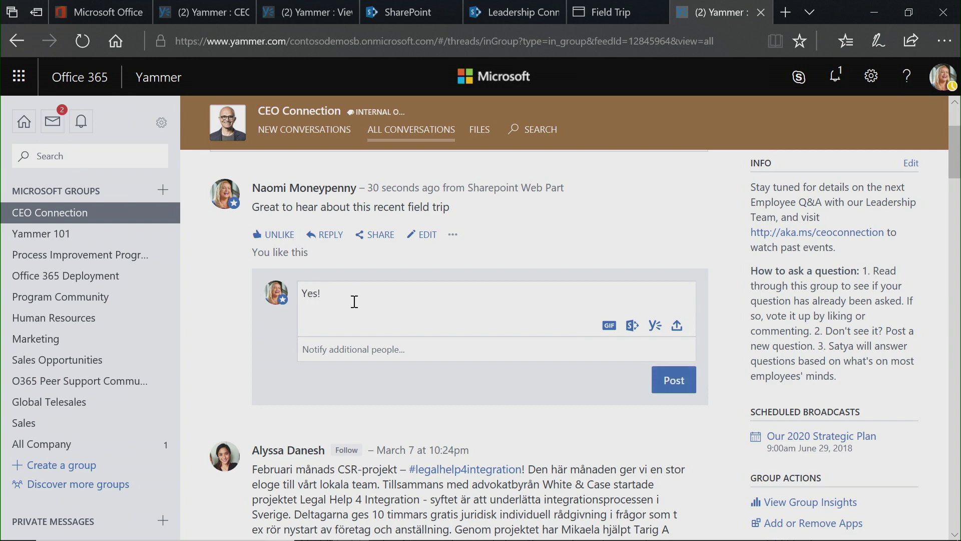
{"action": "left_click", "coordinate": [691, 385]}
- Switch back to the Field Trip post in SharePoint, refresh the page and review its Conversations and Comments sections
{"action": "left_click", "coordinate": [597, 7]}
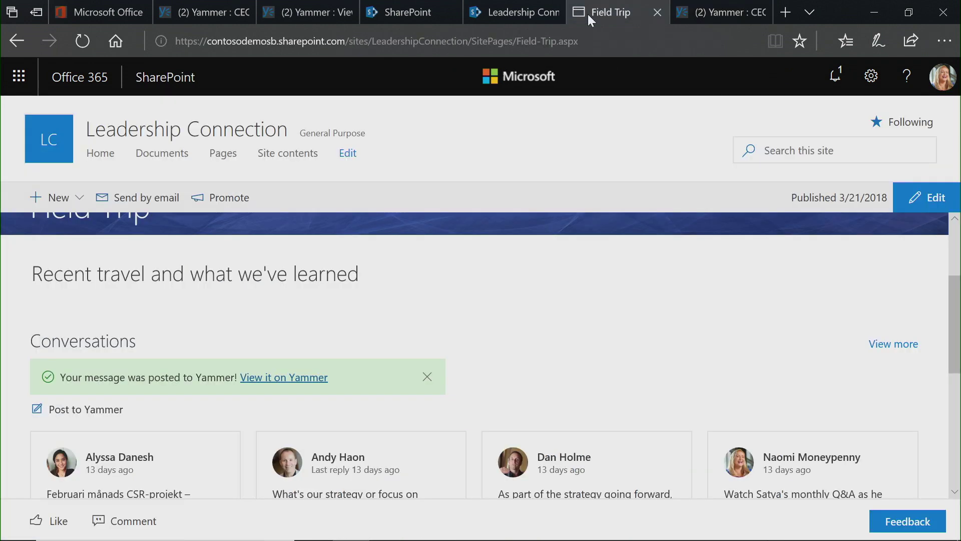
{"action": "scroll", "coordinate": [482, 182], "scroll_direction": "down", "scroll_amount": 2}
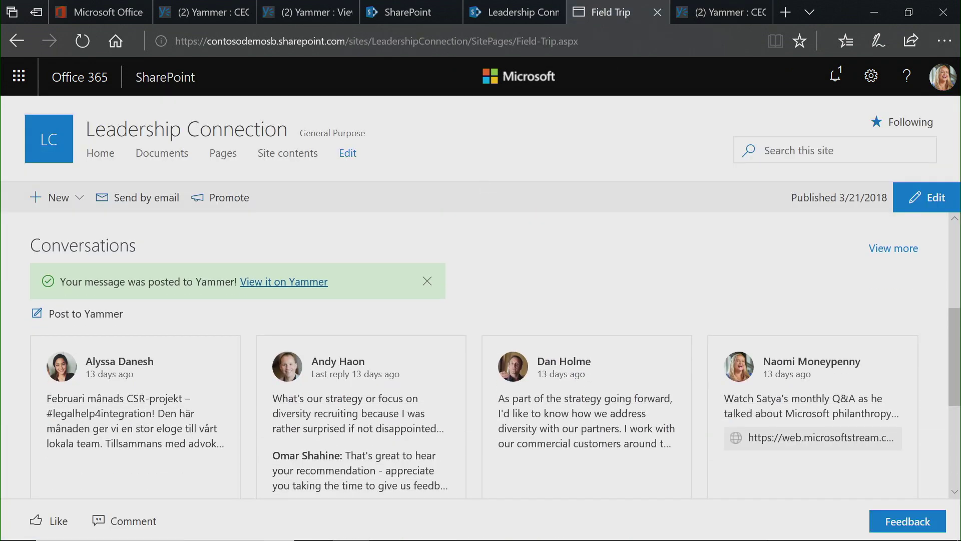
{"action": "left_click", "coordinate": [91, 43]}
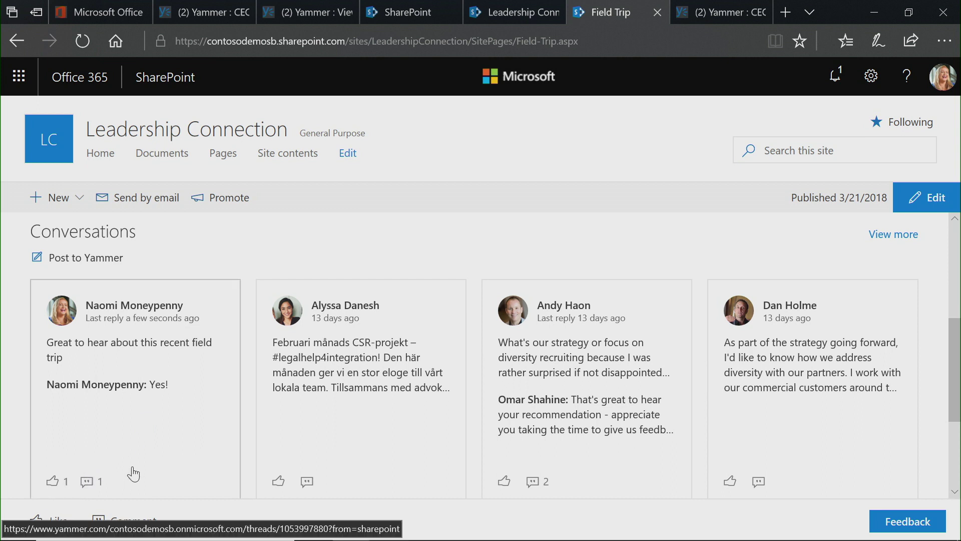
{"action": "scroll", "coordinate": [133, 474], "scroll_direction": "down", "scroll_amount": 5}
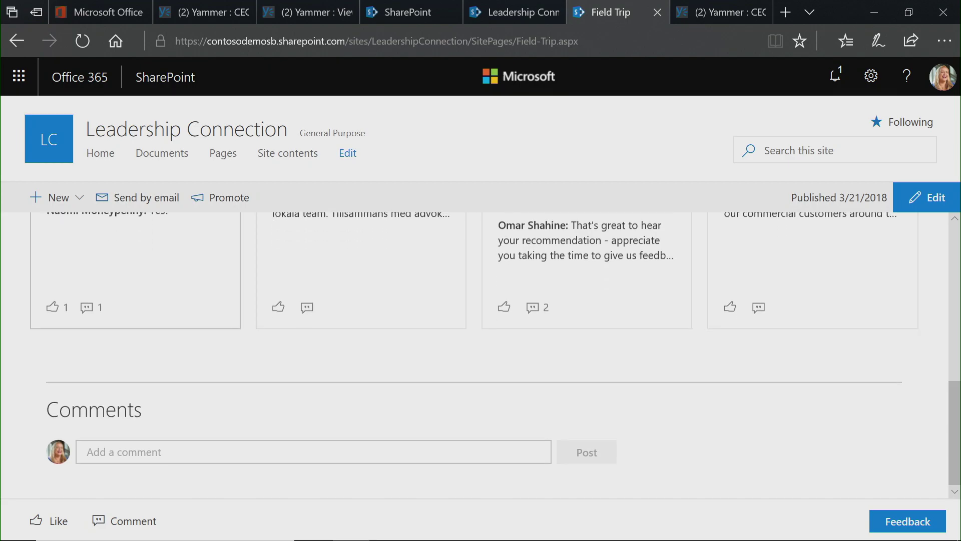